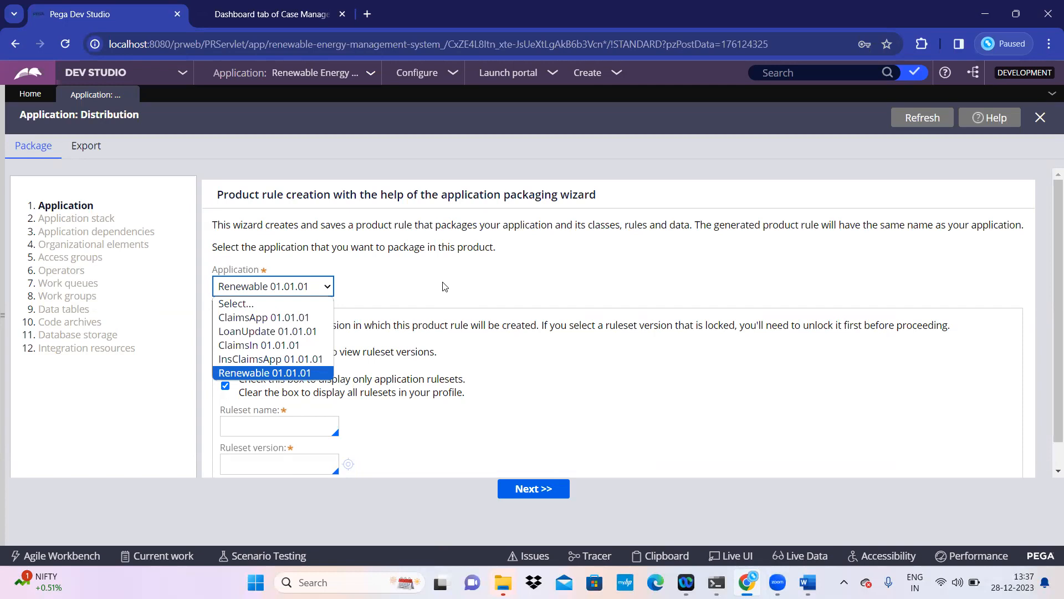
# Step: For the Renewable 01.01.01 package, turn off the application-rulesets-only filter and set the target ruleset name to Renewable
pyautogui.click(484, 335)
pyautogui.scroll(-1, 499, 364)
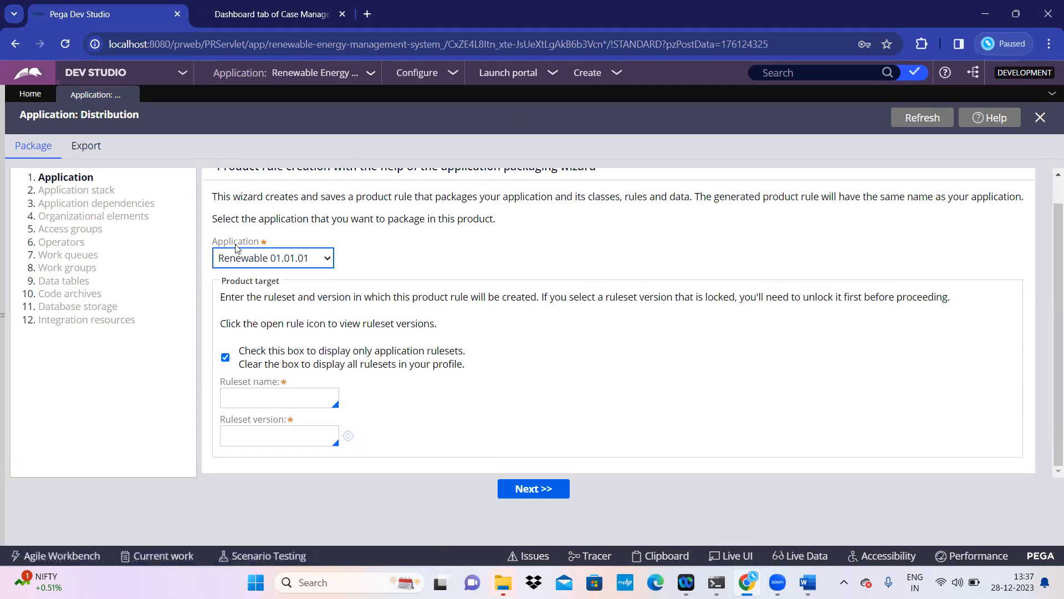
pyautogui.click(251, 397)
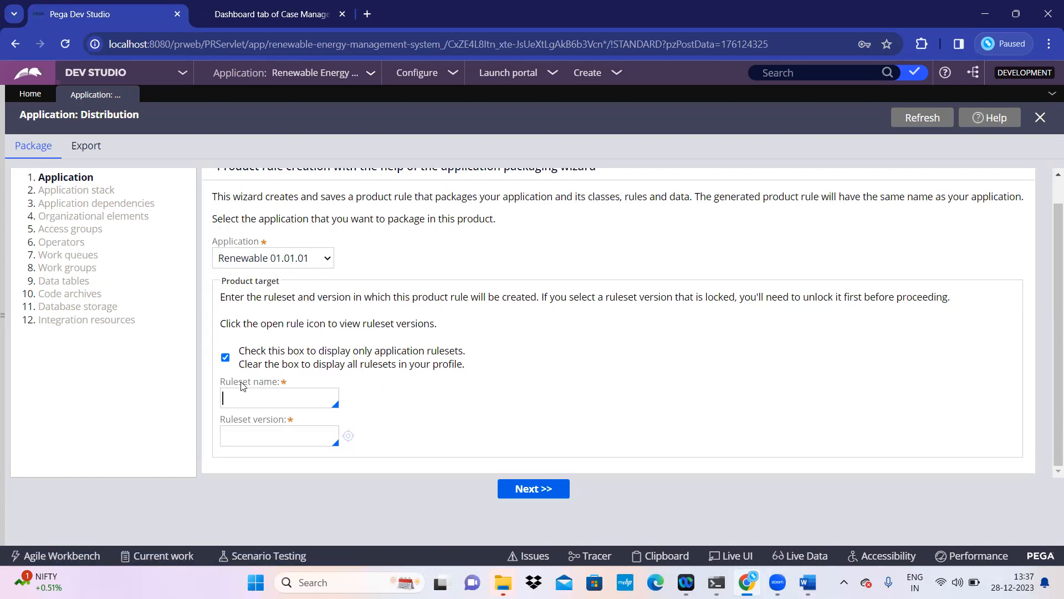
pyautogui.moveTo(223, 282); pyautogui.dragTo(299, 286)
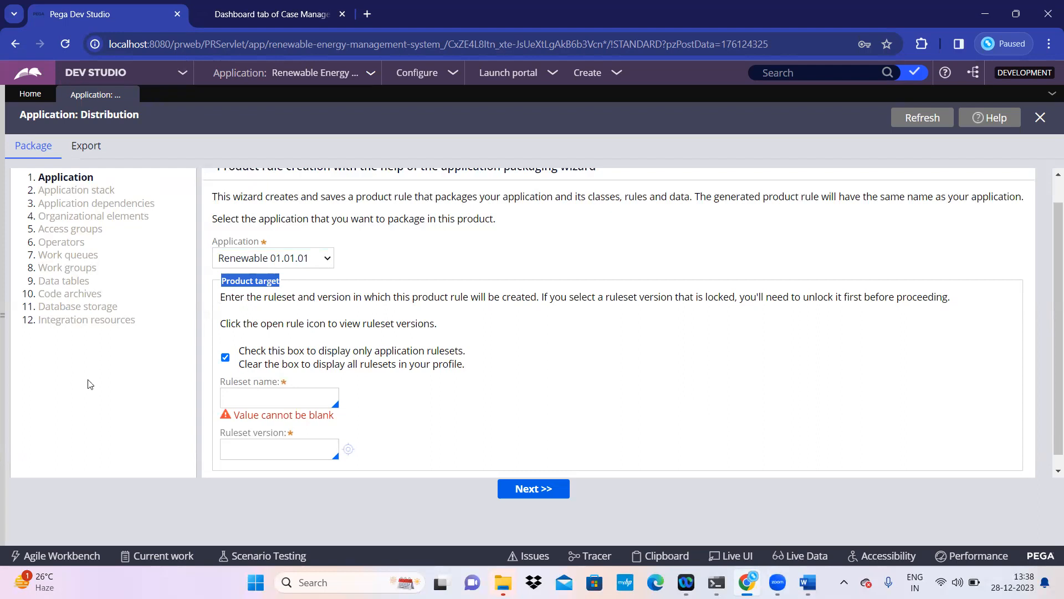
pyautogui.click(225, 359)
pyautogui.click(274, 400)
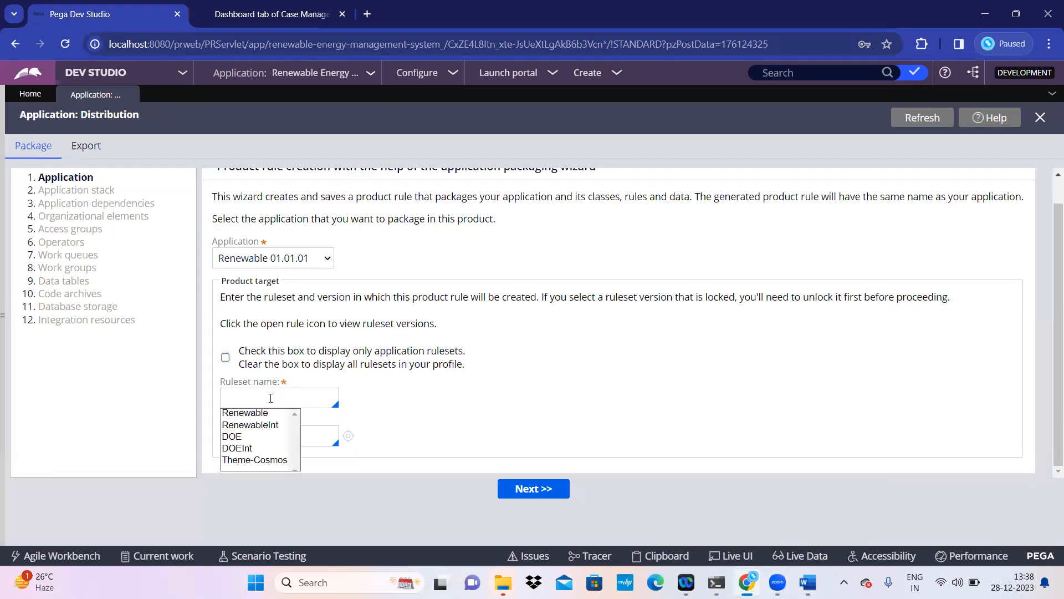
pyautogui.click(254, 415)
# Step: Set the ruleset version to 01-01-01, continue to the application stack, and exclude Theme-Cosmos 03.01 from the package
pyautogui.click(264, 438)
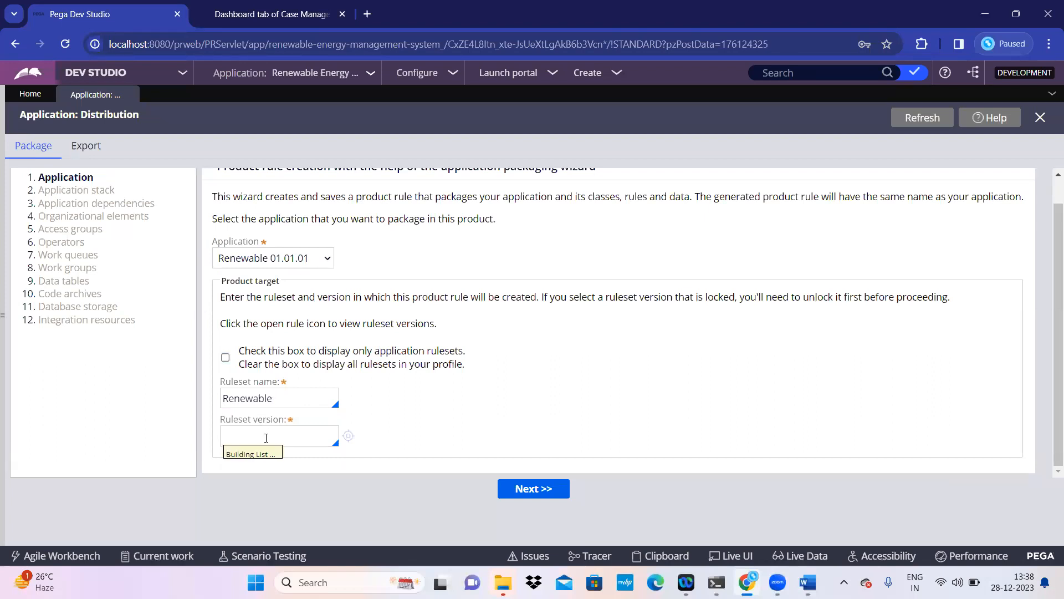
pyautogui.click(250, 451)
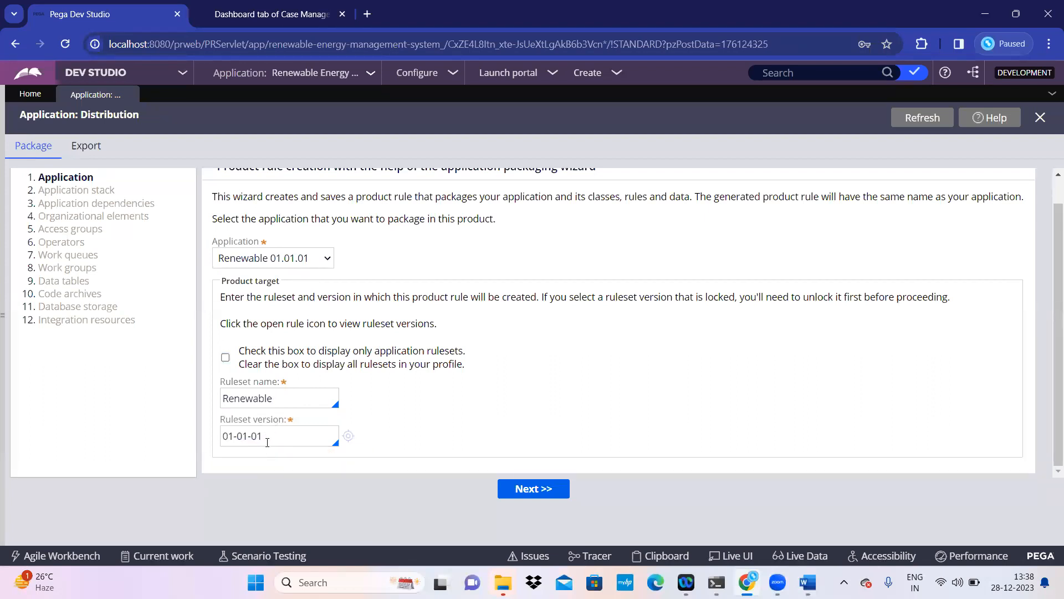
pyautogui.press('BackSpace')
pyautogui.click(256, 467)
pyautogui.click(534, 490)
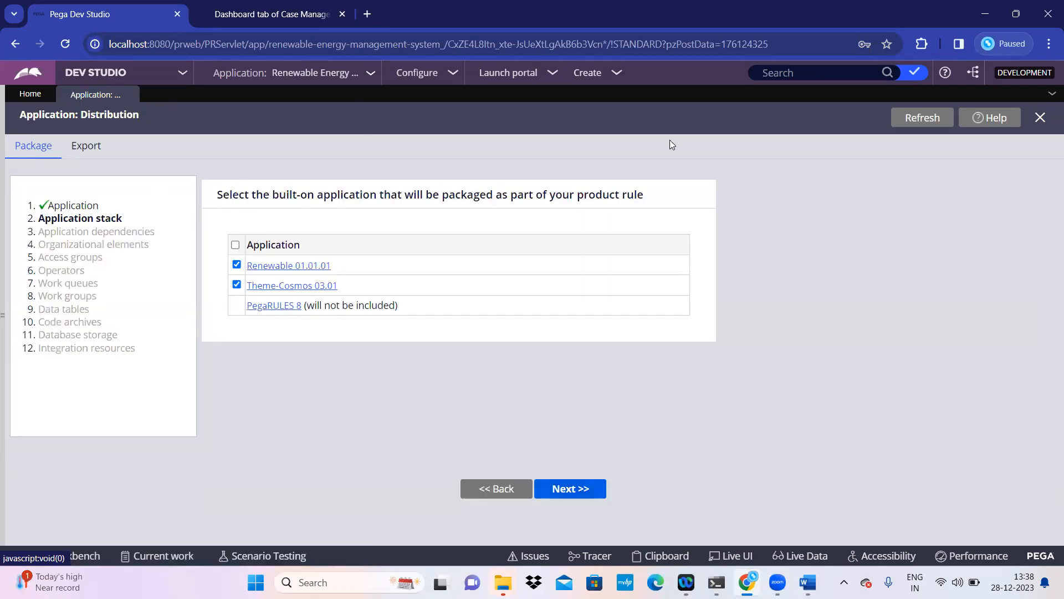
pyautogui.click(237, 286)
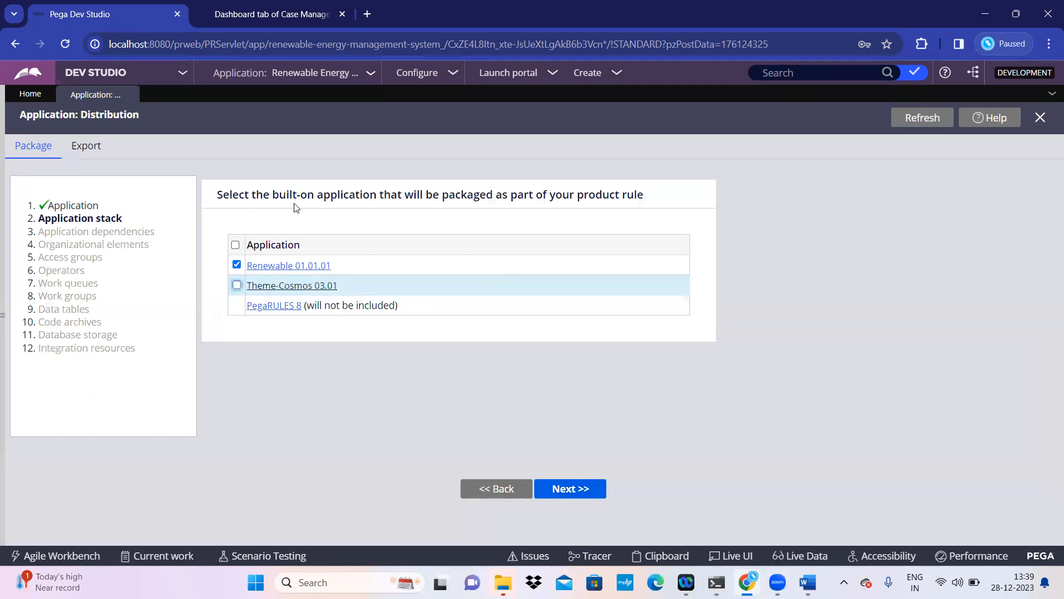
# Step: Open the definition of the Renewable Energy Management System application and examine its application rulesets
pyautogui.click(373, 73)
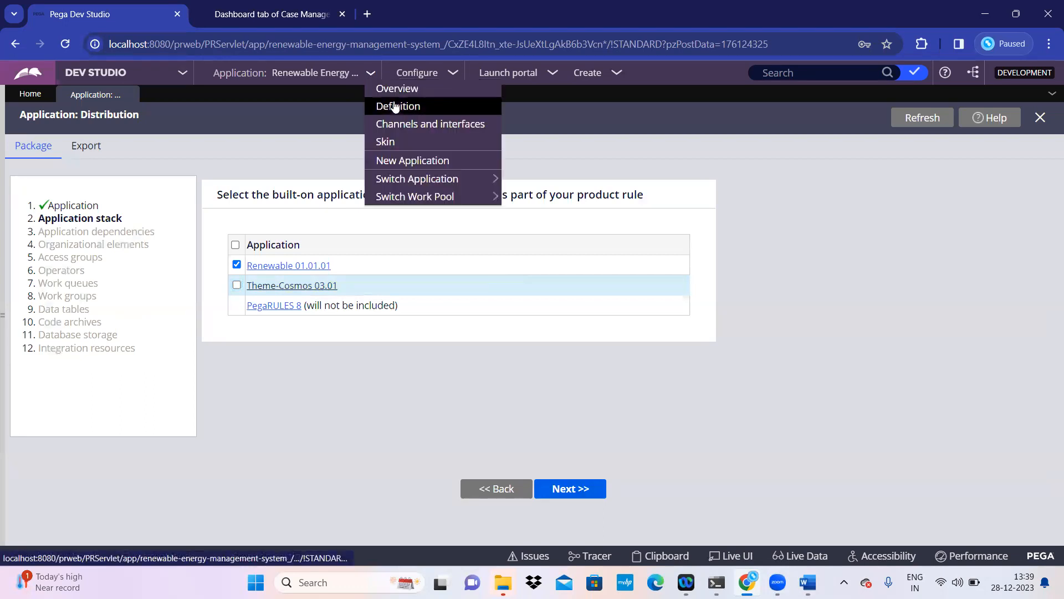
pyautogui.click(396, 110)
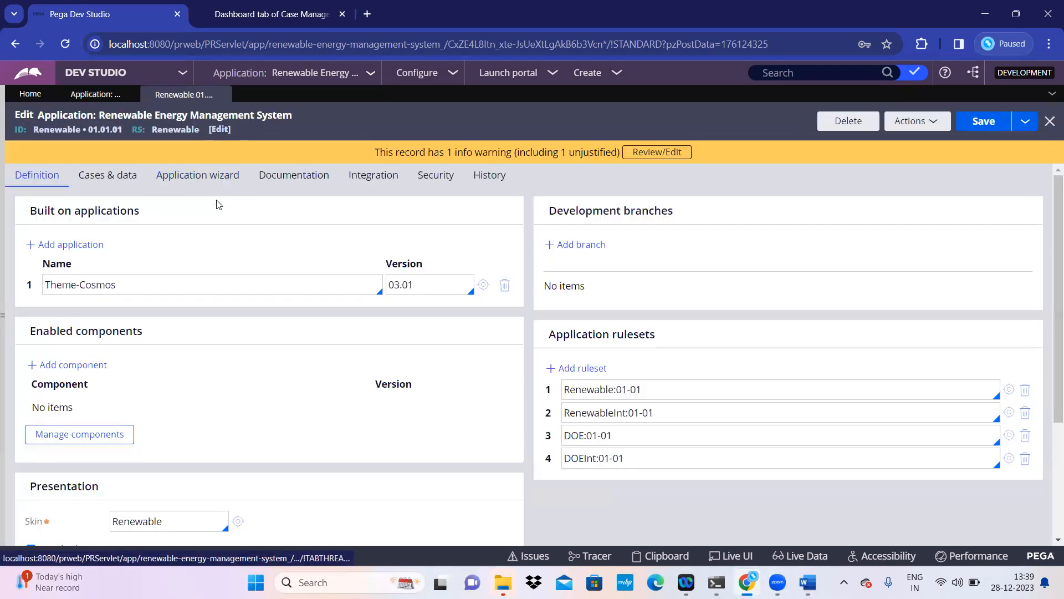
pyautogui.tripleClick(592, 388)
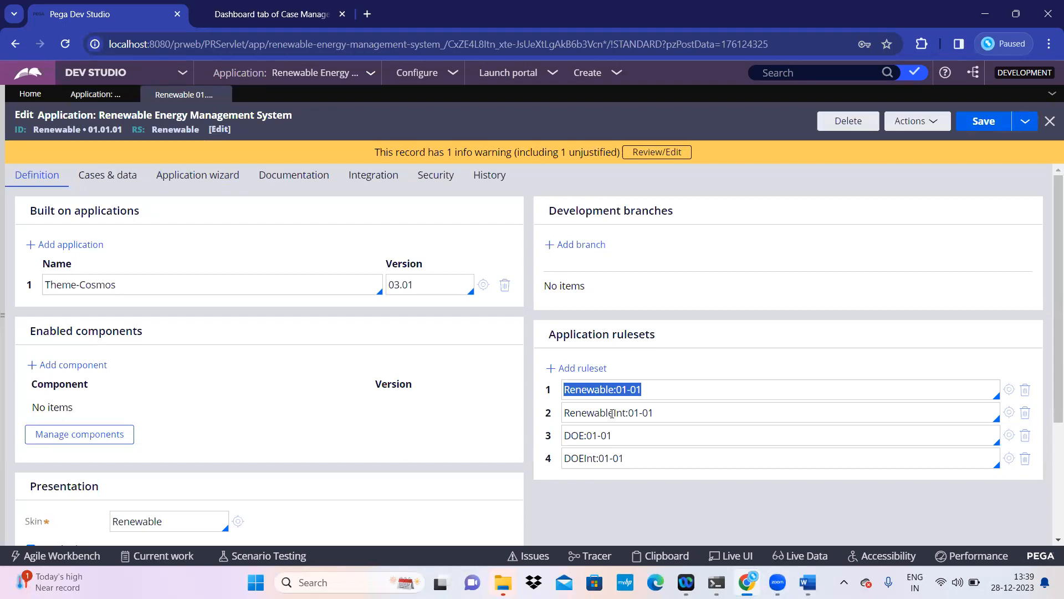
pyautogui.tripleClick(611, 413)
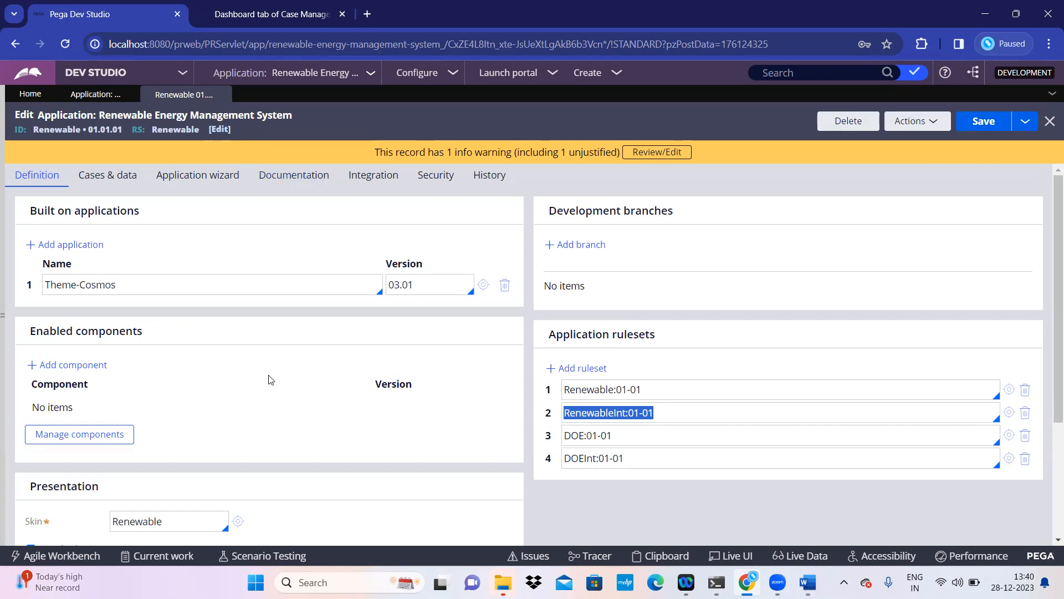
# Step: Compare the wizard's application stack with the built-on application, opening the Theme-Cosmos definition to check what it is built on
pyautogui.click(96, 94)
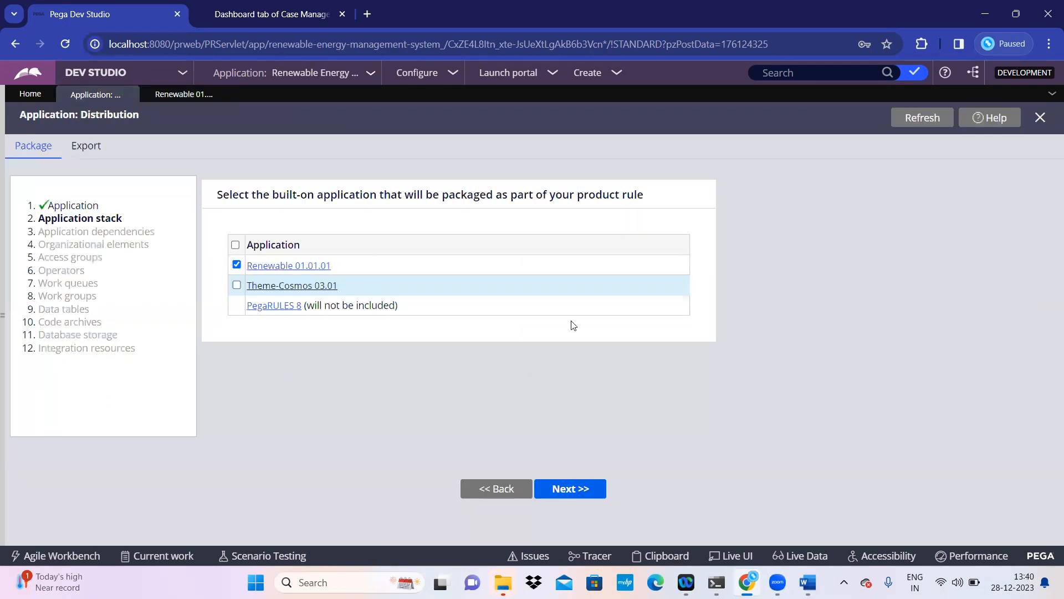
pyautogui.click(185, 94)
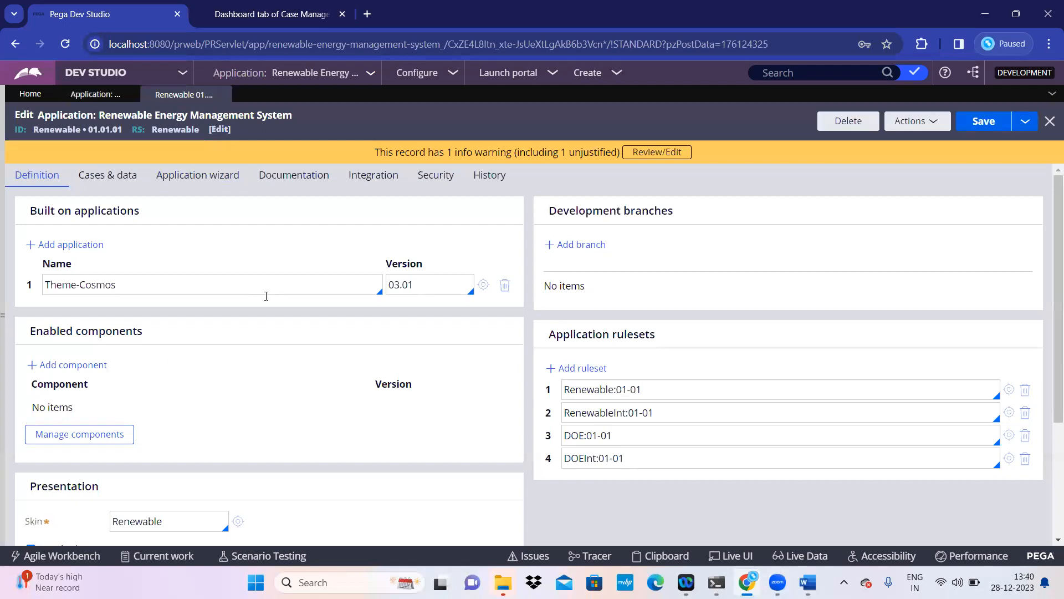
pyautogui.tripleClick(84, 282)
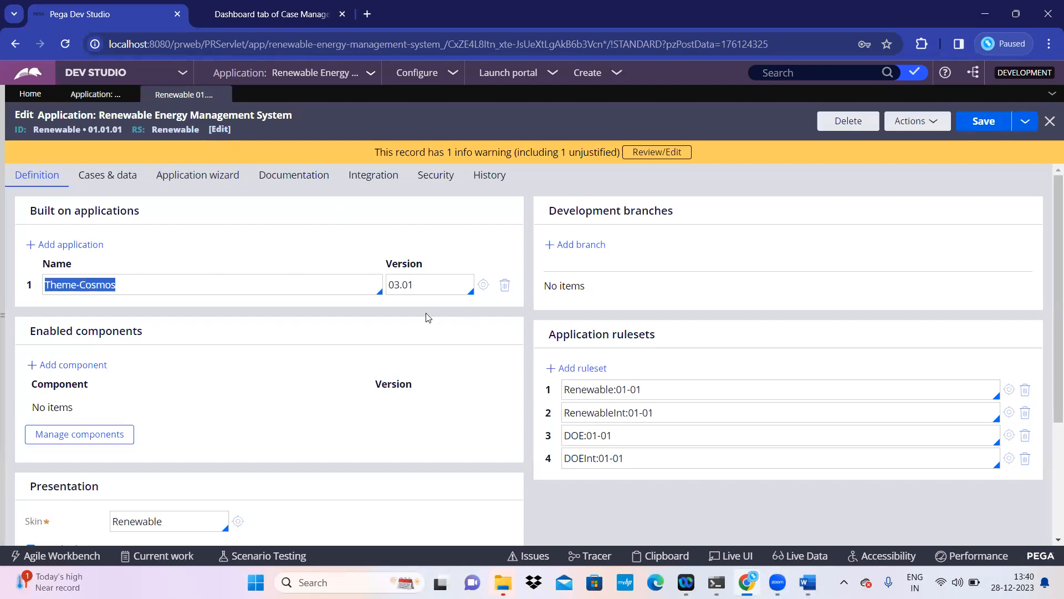
pyautogui.click(484, 286)
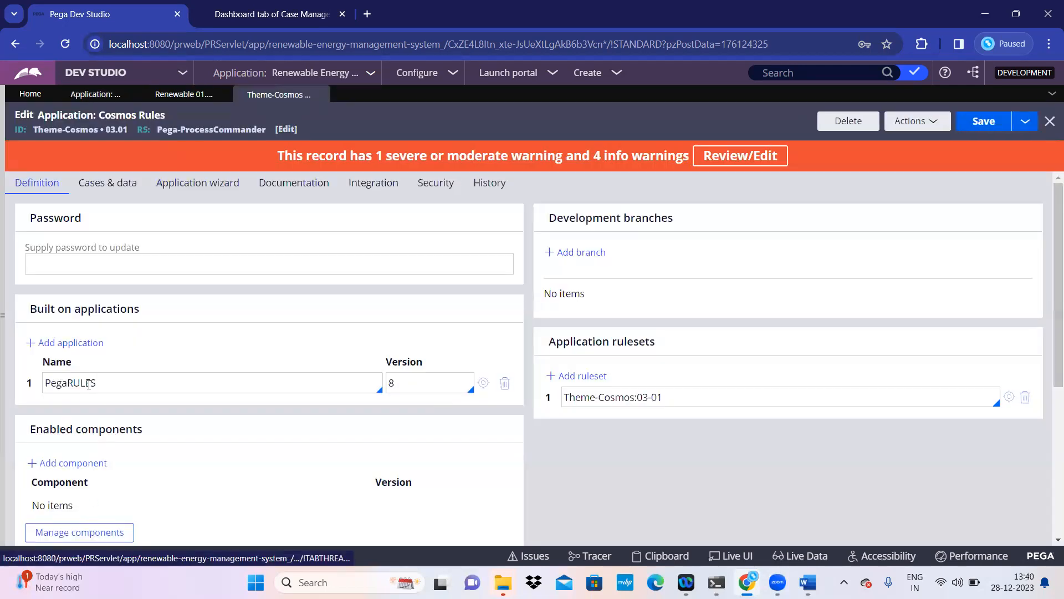
pyautogui.doubleClick(88, 383)
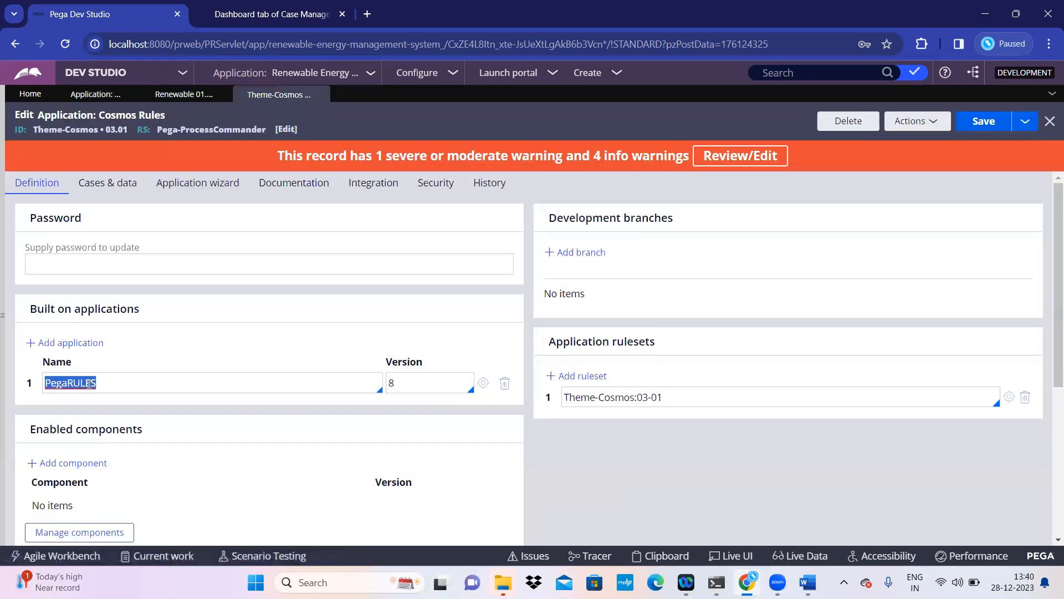
pyautogui.click(176, 96)
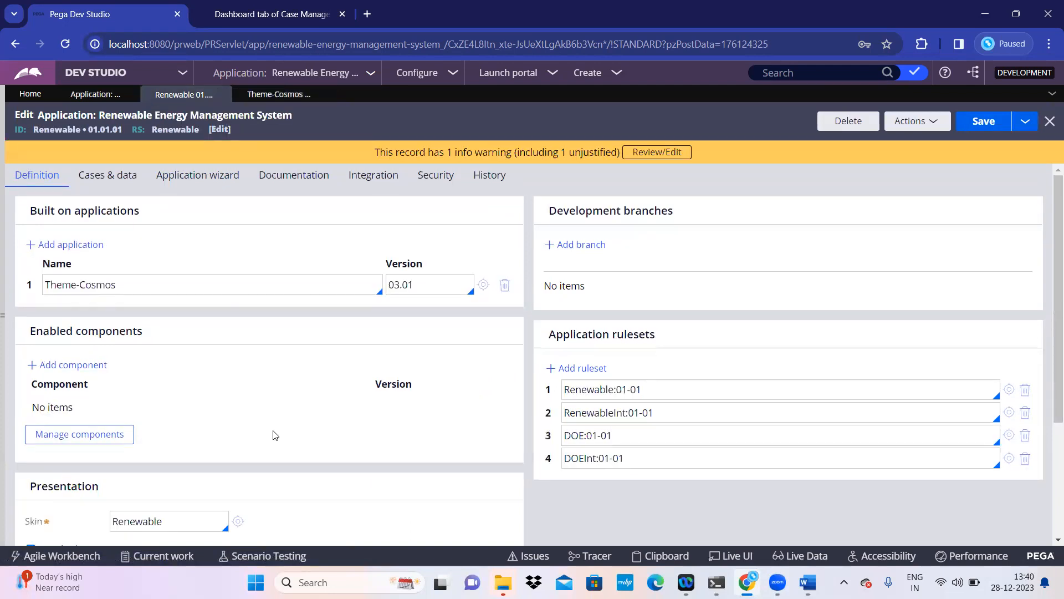
# Step: Return to the packaging wizard and advance past the application stack and application dependencies to the organizational elements
pyautogui.click(89, 99)
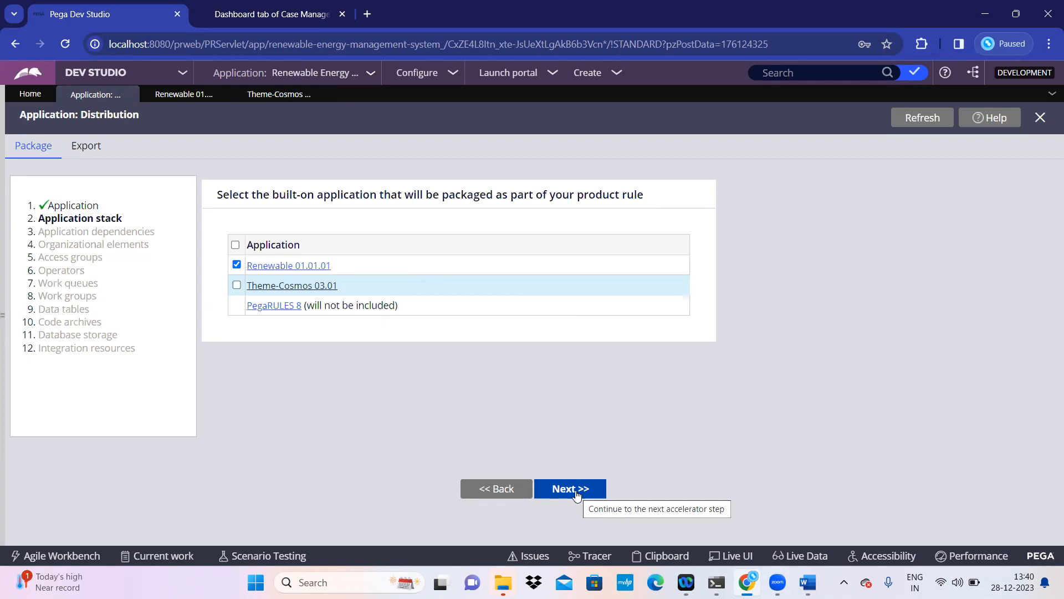
pyautogui.click(575, 491)
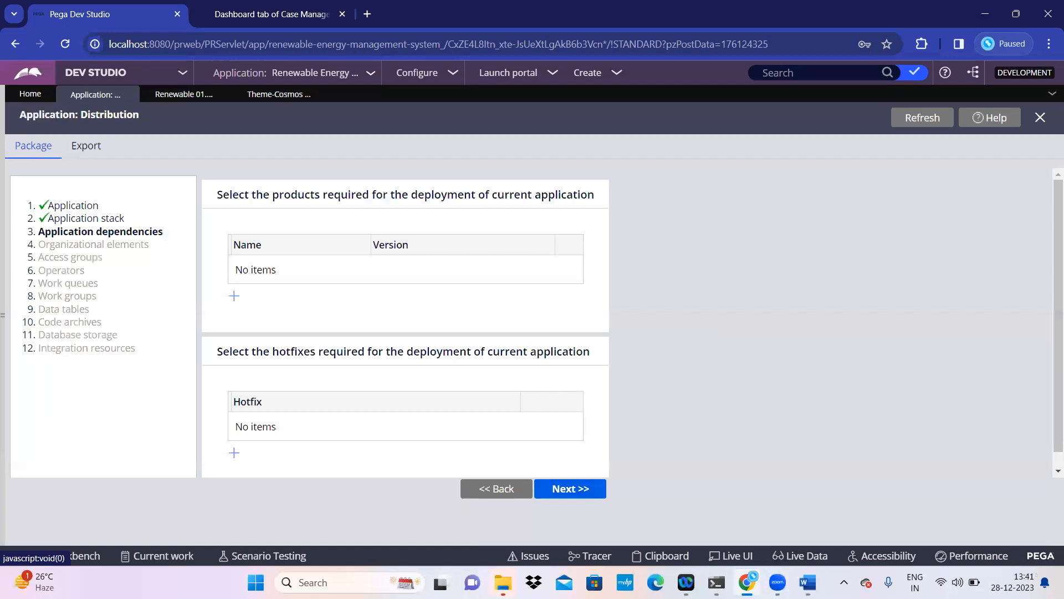
pyautogui.click(582, 489)
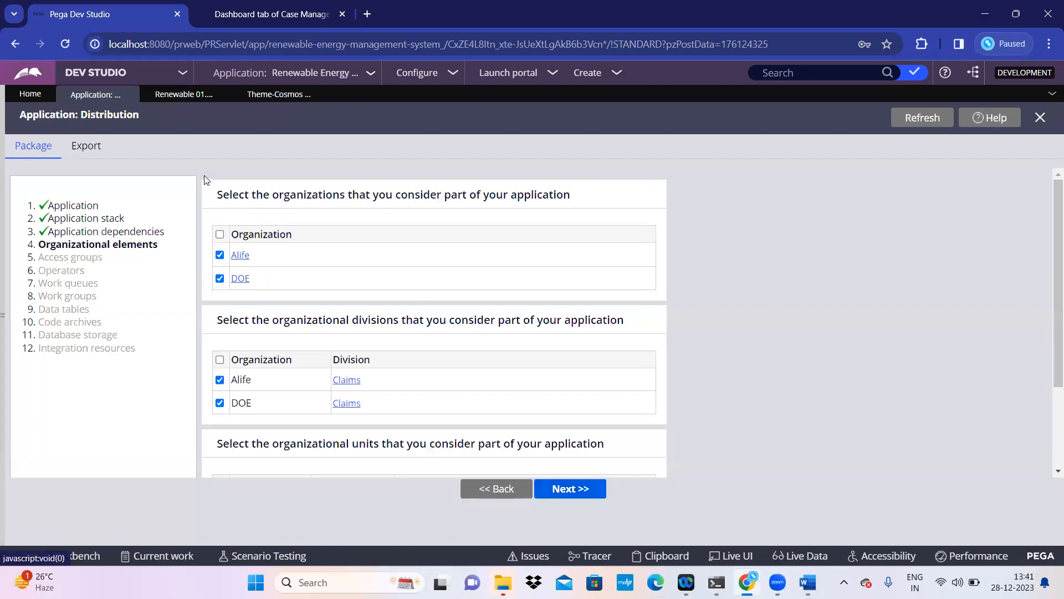
# Step: Exclude the Alife organization, its Claims division and its unit from the package, leaving only the DOE elements selected
pyautogui.click(220, 255)
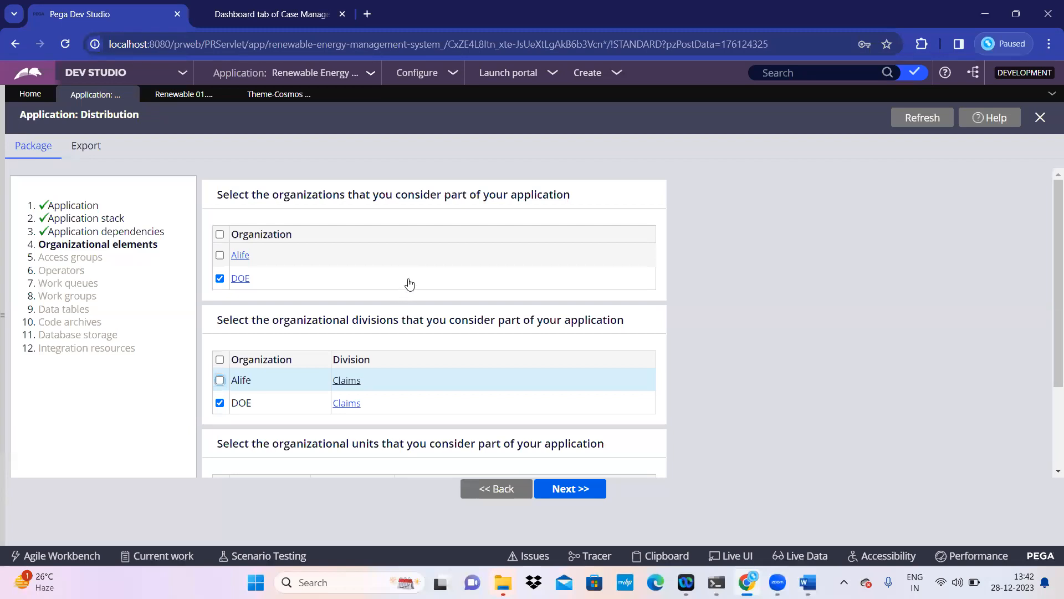
pyautogui.scroll(-2, 396, 295)
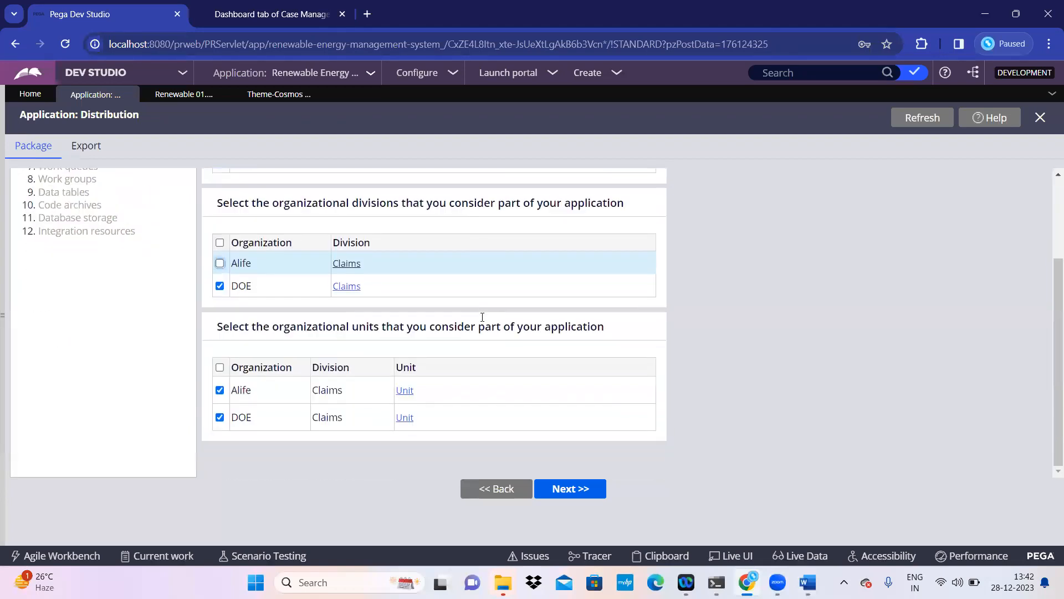
pyautogui.click(219, 389)
pyautogui.scroll(2, 390, 322)
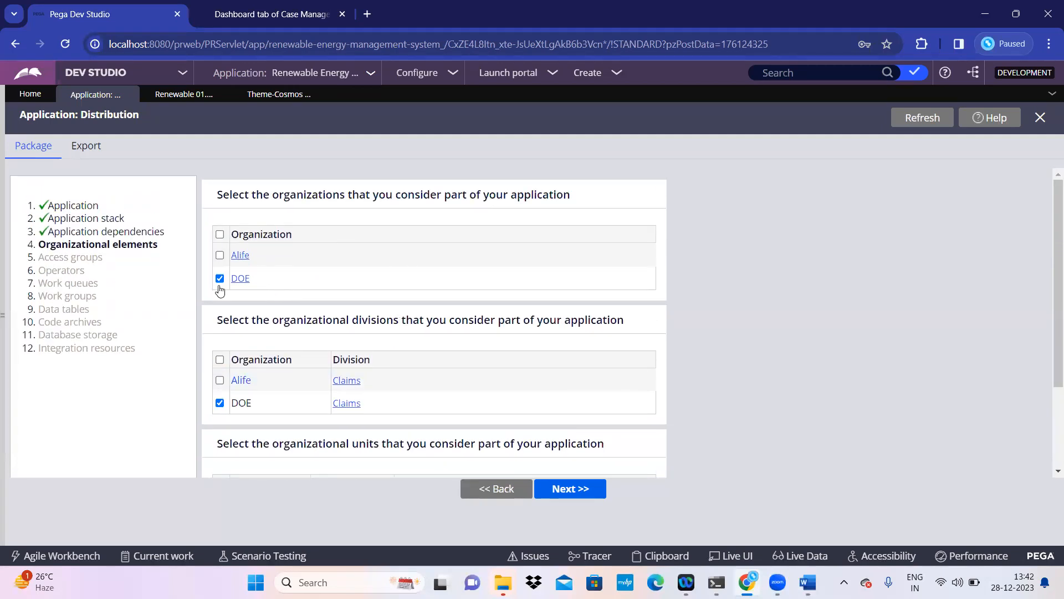
pyautogui.moveTo(251, 280); pyautogui.dragTo(239, 280)
pyautogui.scroll(-2, 274, 409)
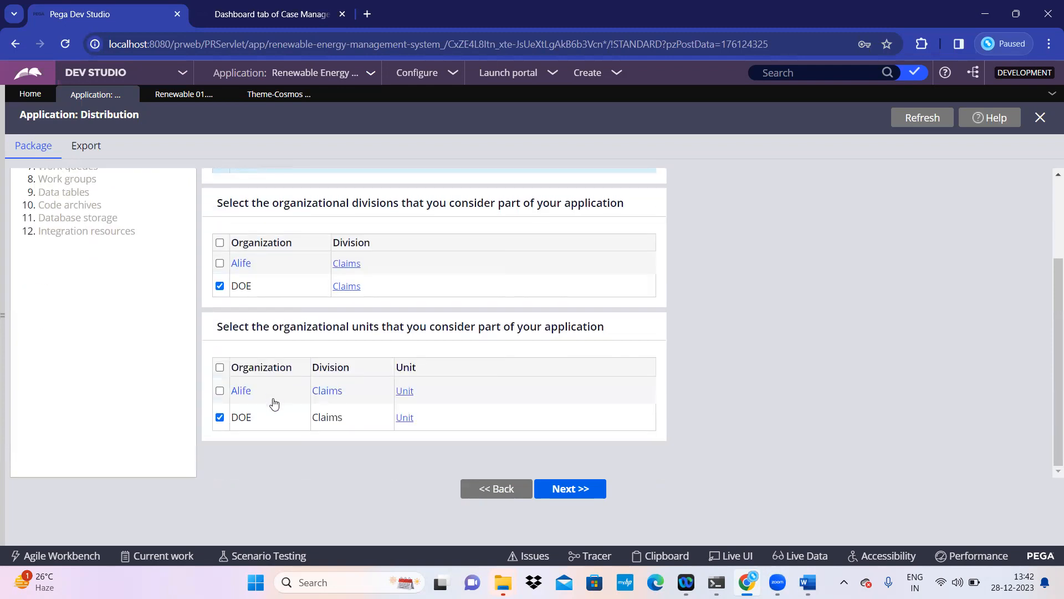
# Step: Open the current operator's record and examine the organizational unit in its work routing settings
pyautogui.click(6, 313)
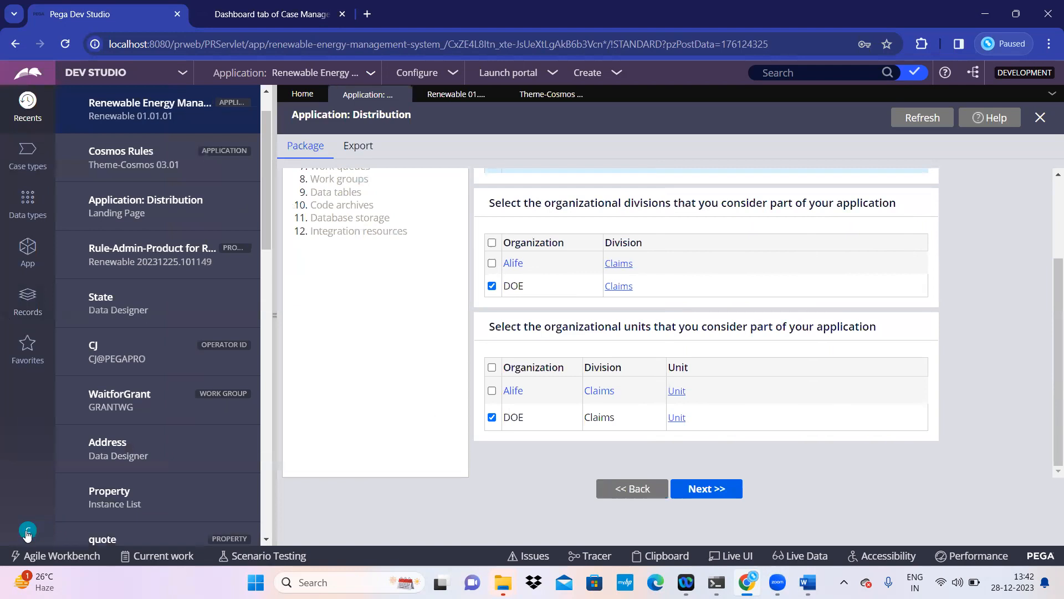
pyautogui.click(26, 531)
pyautogui.click(46, 459)
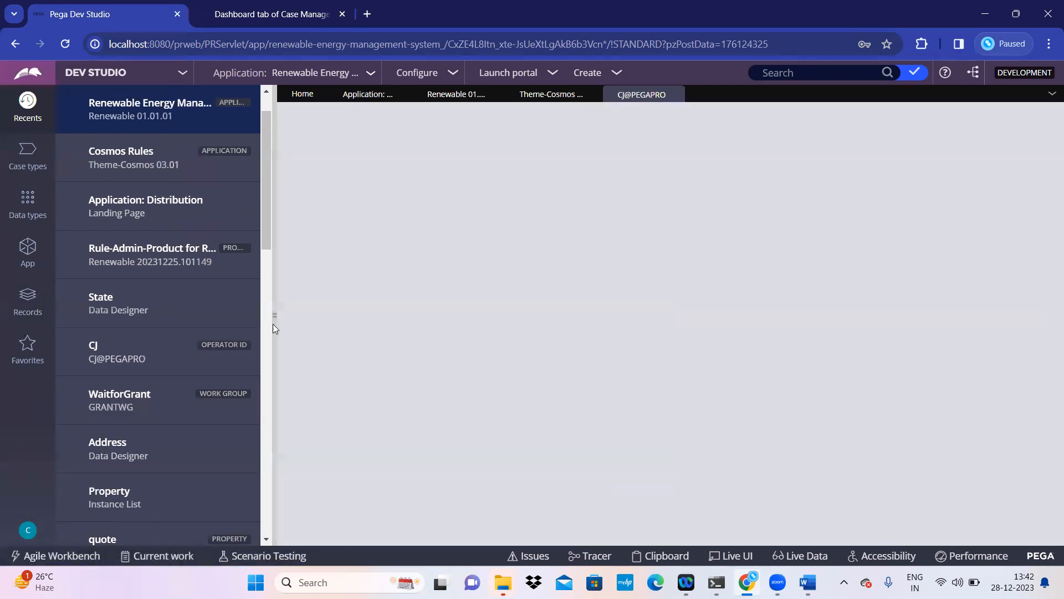
pyautogui.click(274, 320)
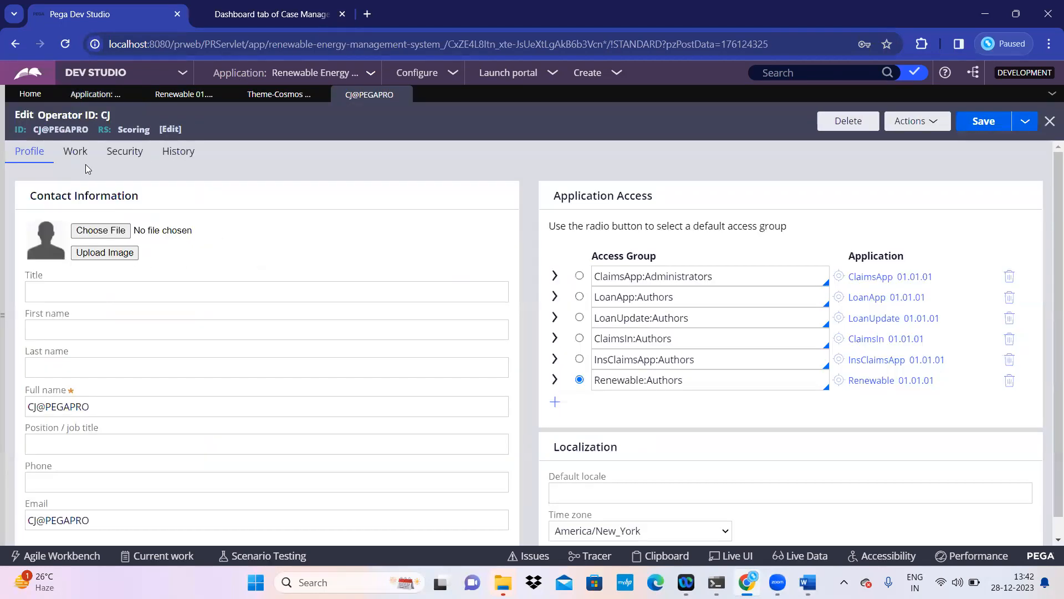
pyautogui.click(76, 150)
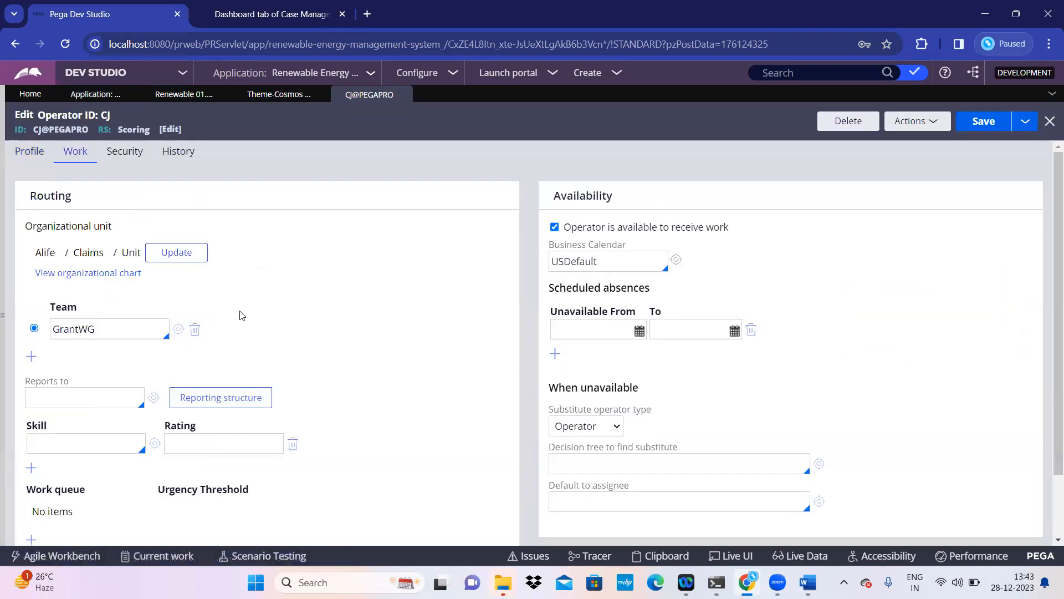
pyautogui.click(181, 253)
pyautogui.click(278, 95)
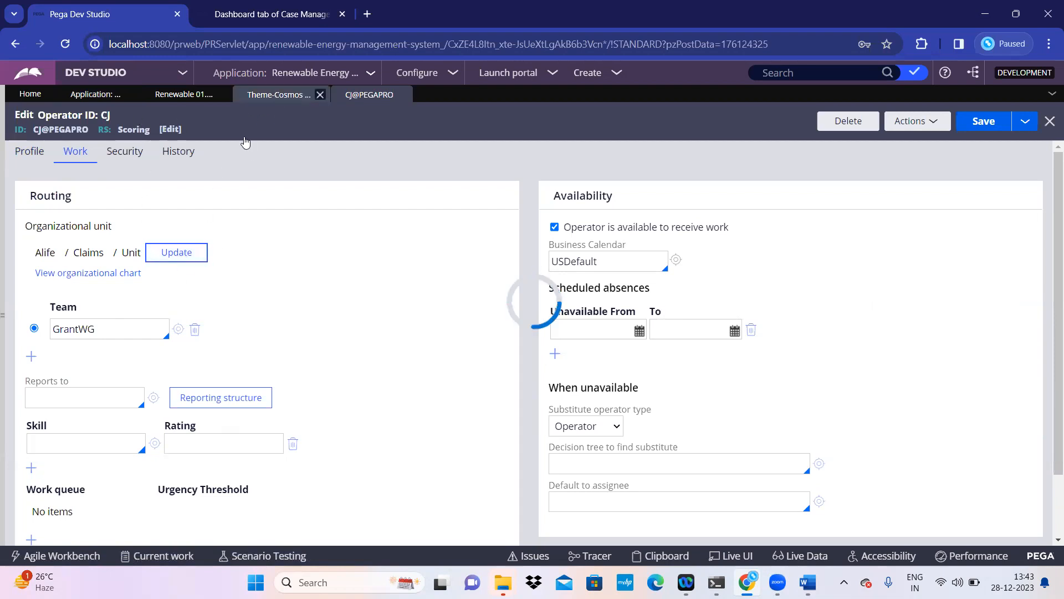
pyautogui.click(183, 94)
# Step: Return to the packaging wizard and advance from the organizational elements to the access groups
pyautogui.click(129, 94)
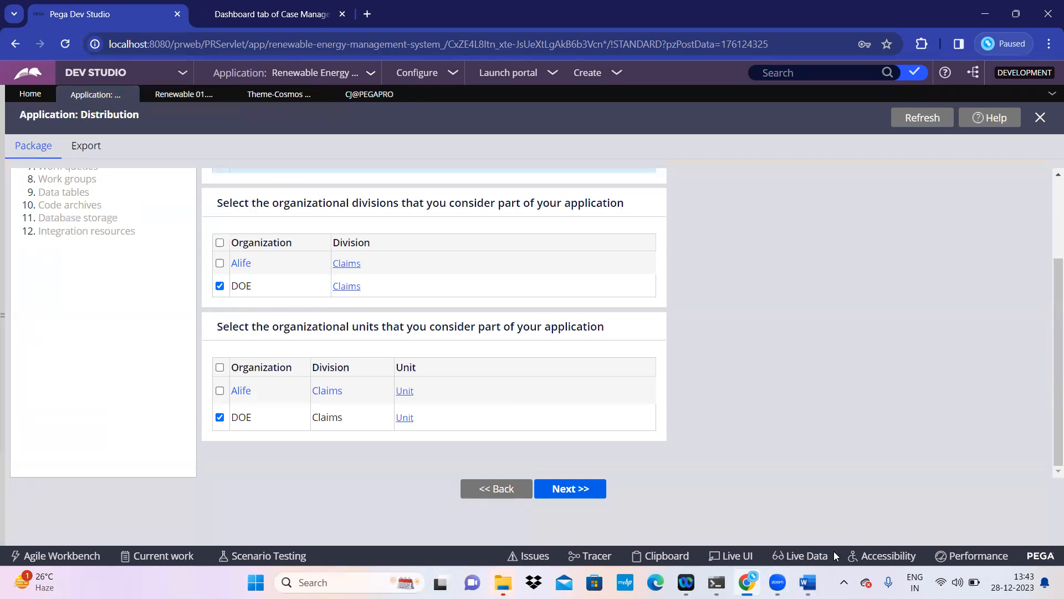
pyautogui.click(579, 491)
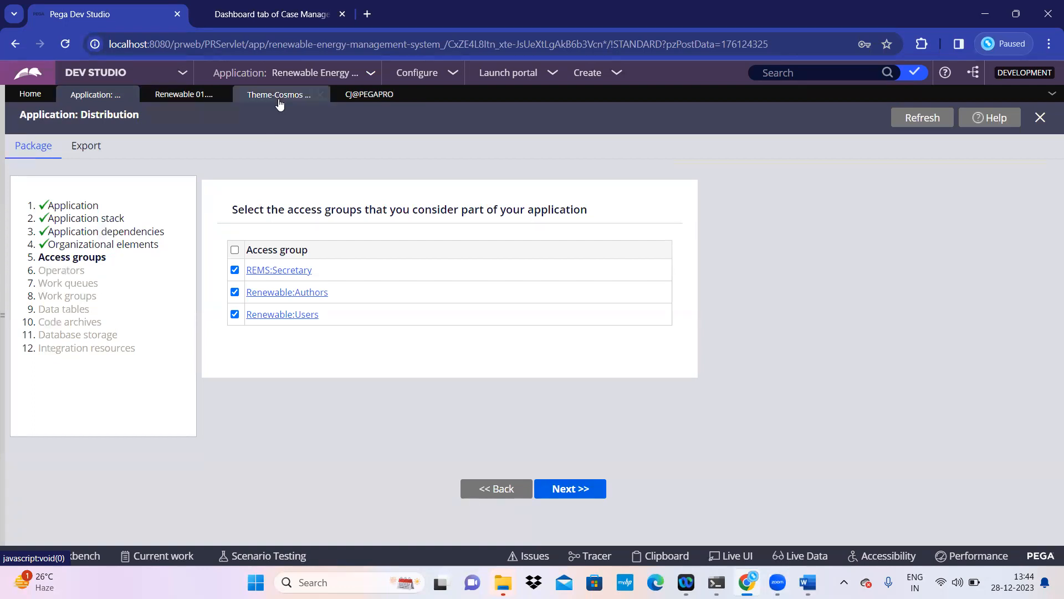
# Step: Dismiss the organizational unit update on the operator record and check the operator's default access group in its profile
pyautogui.click(361, 98)
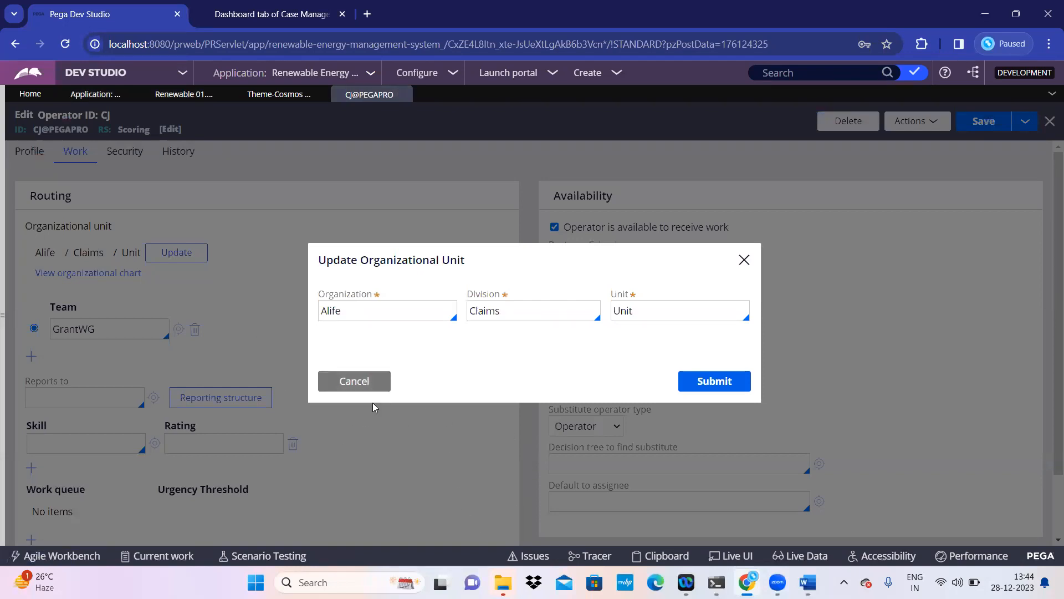
pyautogui.click(354, 382)
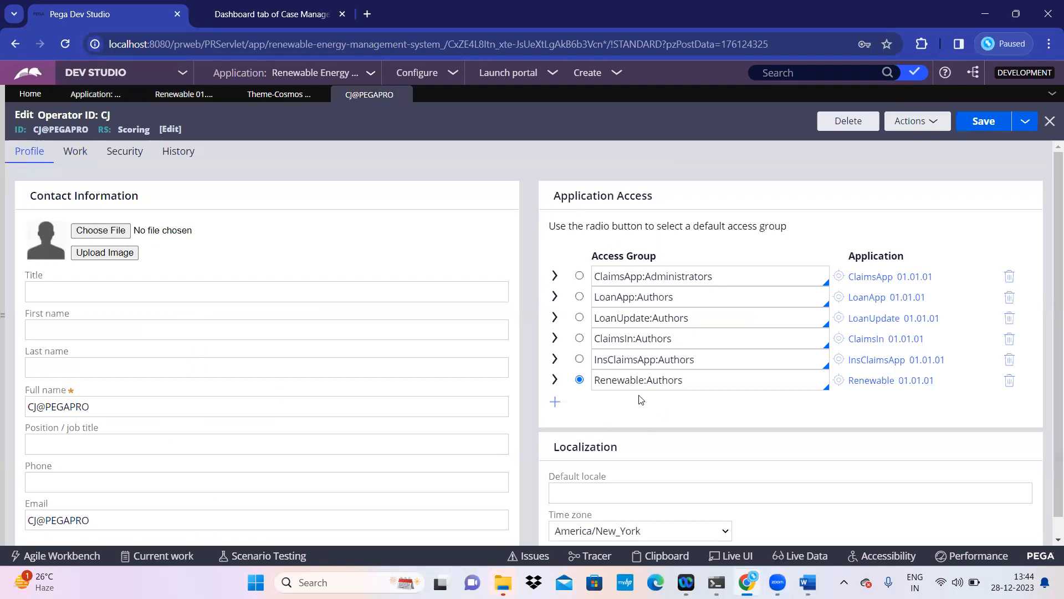
pyautogui.tripleClick(633, 381)
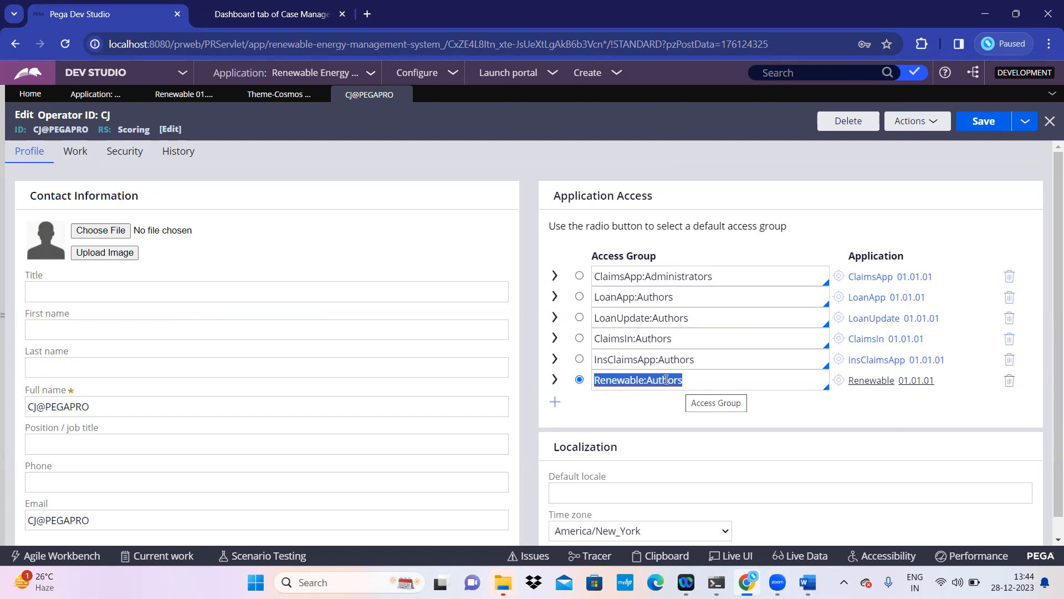
# Step: Return to the application packaging wizard and advance from the access groups to the operators, keeping all listed access groups
pyautogui.click(169, 98)
pyautogui.click(129, 94)
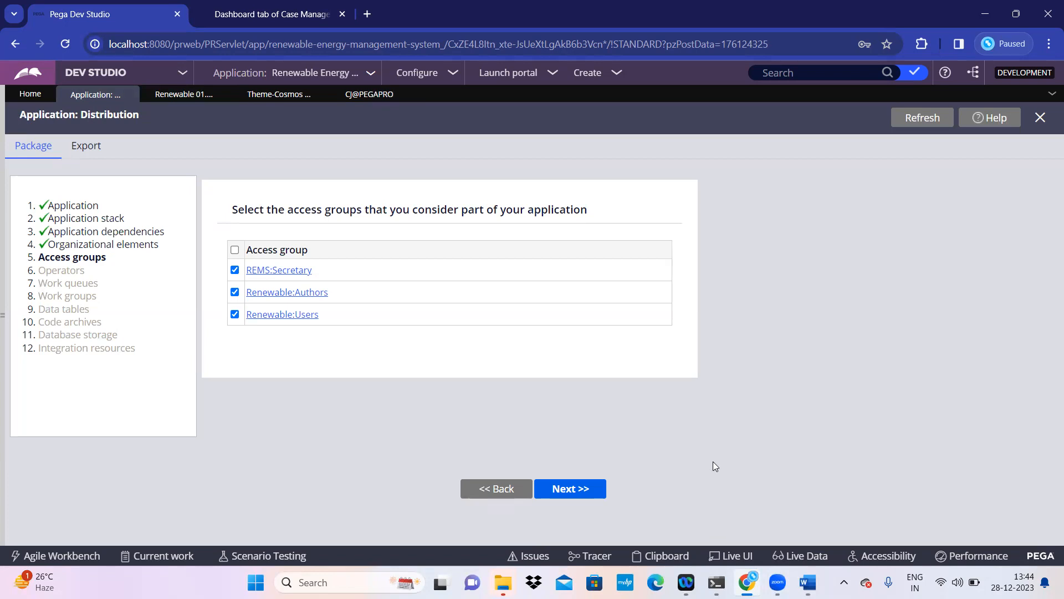
pyautogui.click(574, 491)
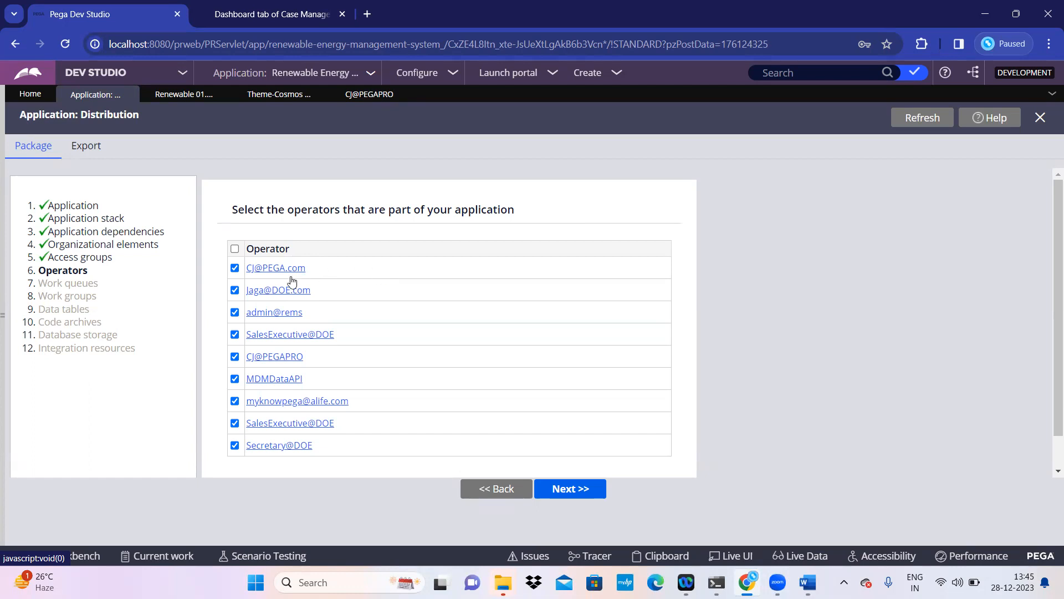
# Step: Exclude every operator except MDMDataAPI from the package and advance to the work queues
pyautogui.click(235, 268)
pyautogui.click(235, 290)
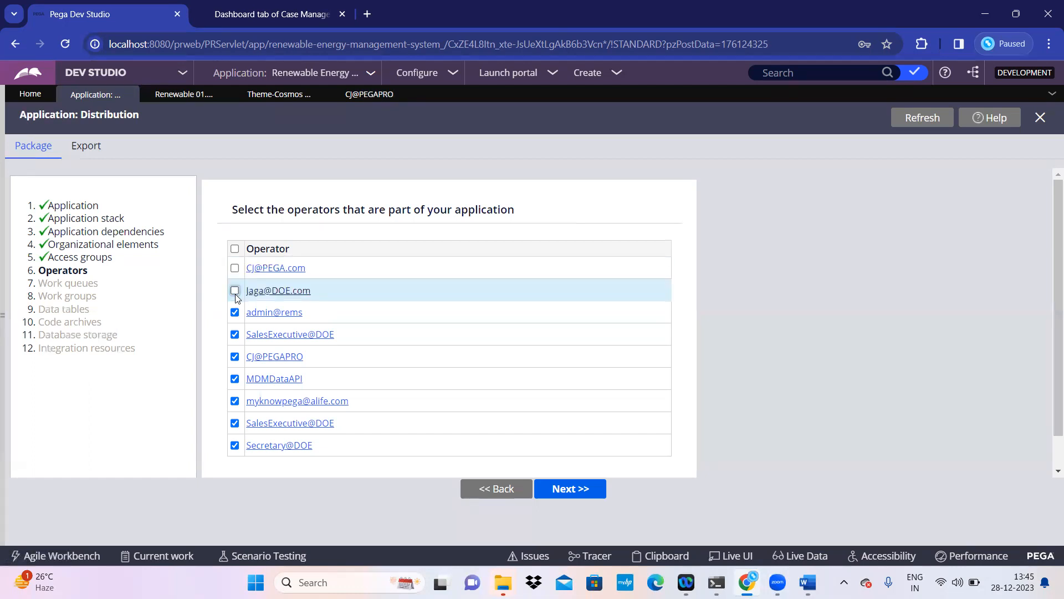
pyautogui.click(234, 313)
pyautogui.click(234, 335)
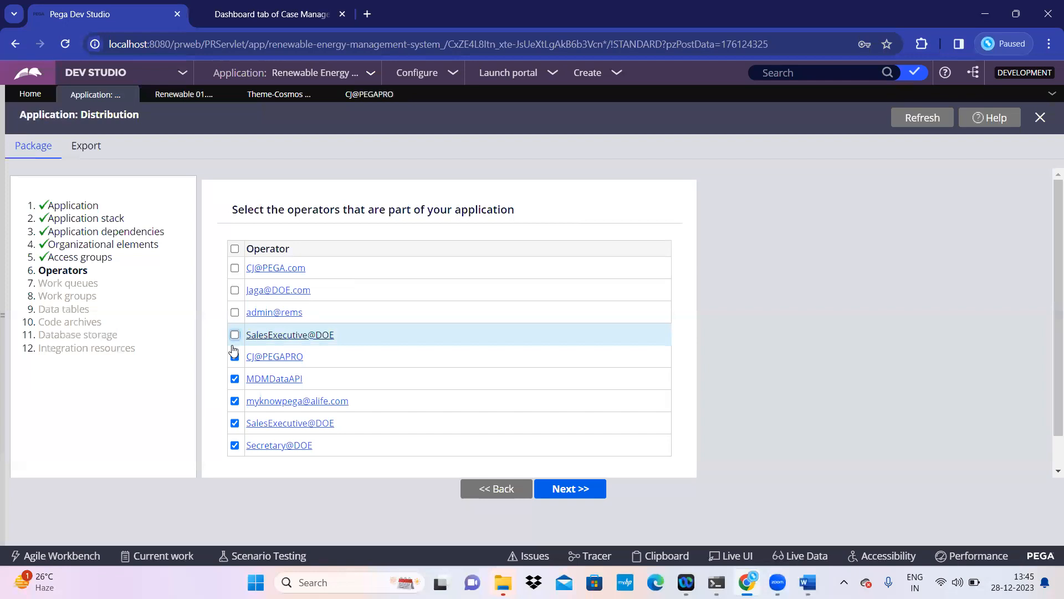
pyautogui.click(235, 335)
pyautogui.click(235, 356)
pyautogui.click(234, 379)
pyautogui.click(235, 401)
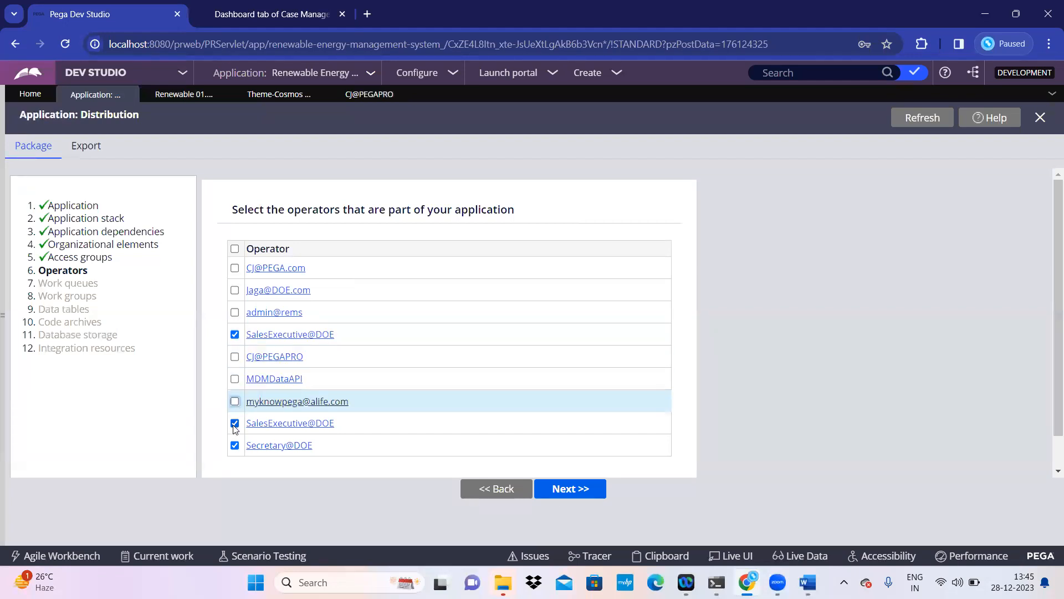
pyautogui.click(234, 423)
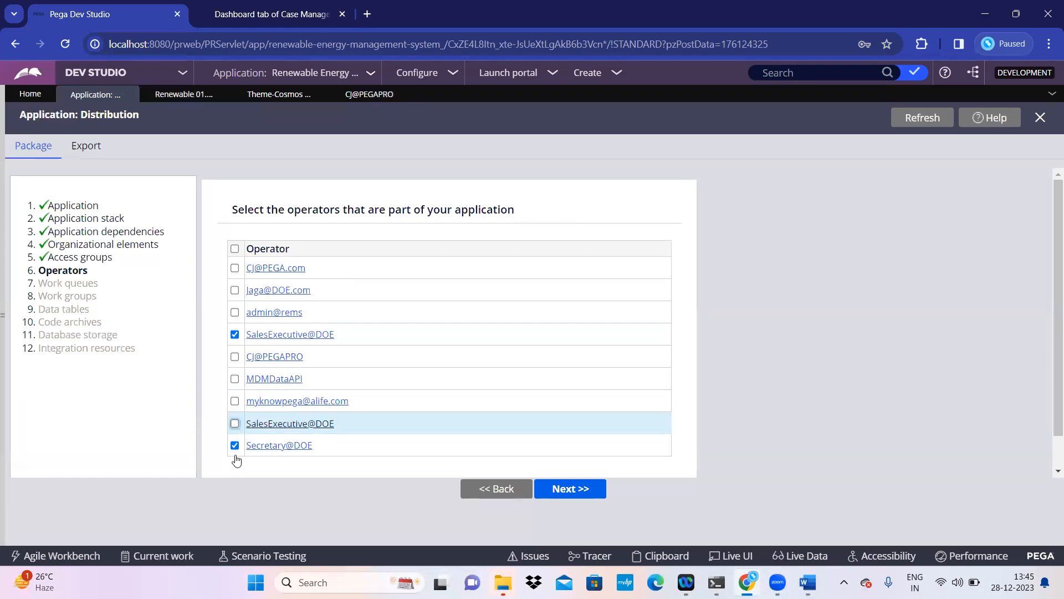
pyautogui.click(234, 446)
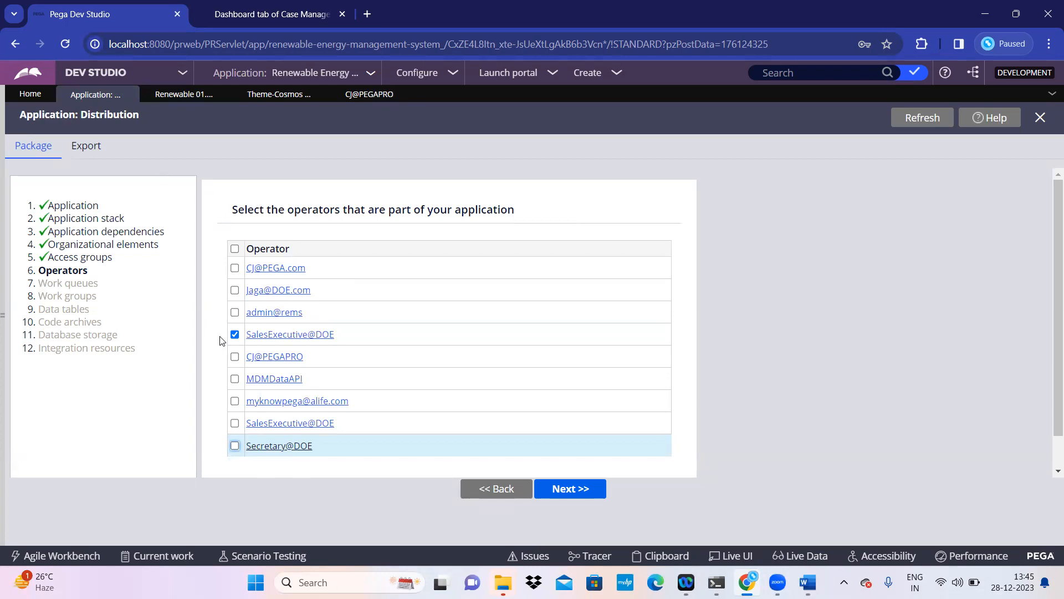
pyautogui.click(234, 335)
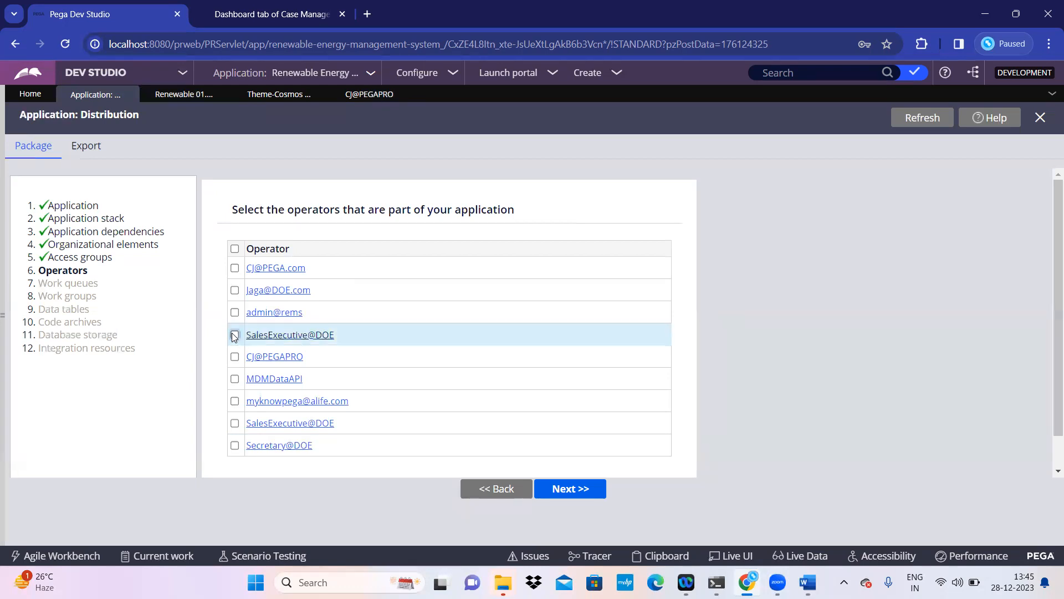
pyautogui.click(235, 380)
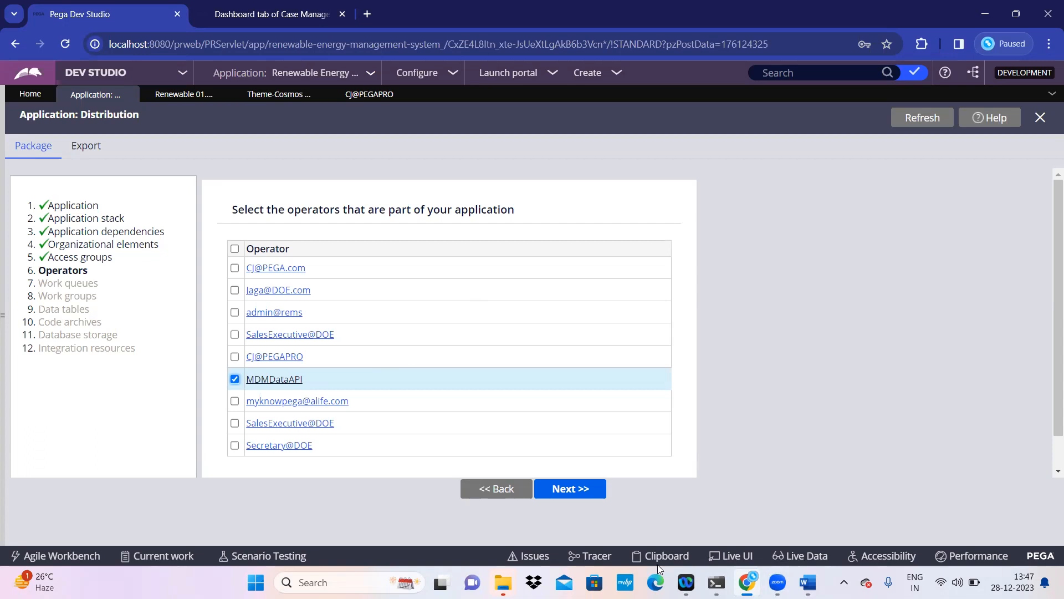
pyautogui.click(574, 487)
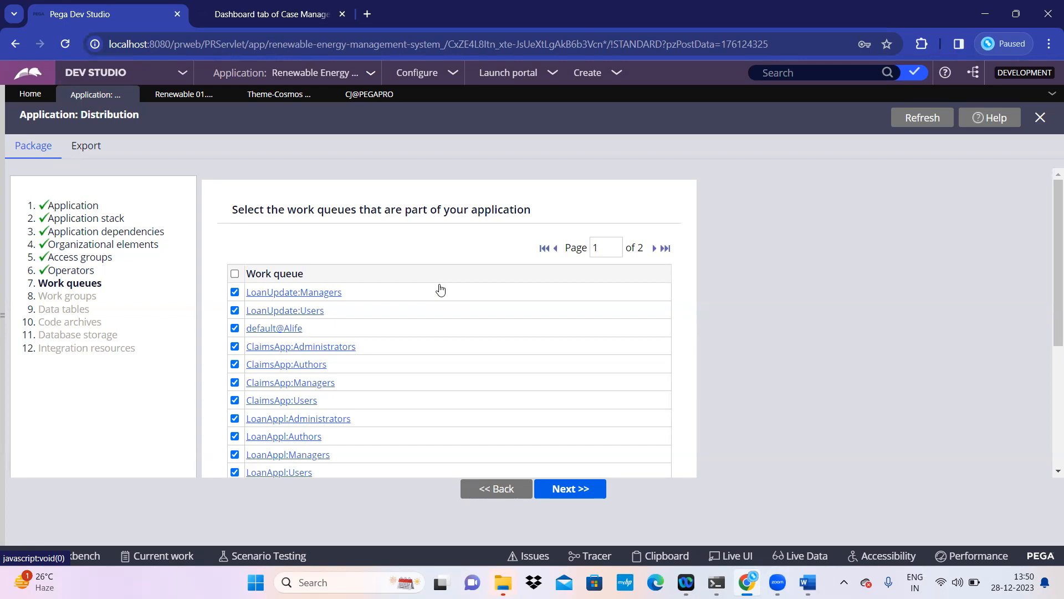
# Step: Exclude the default@Alife, ClaimsApp:Authors, ClaimsApp:Managers and ClaimsApp:Users work queues from the package
pyautogui.click(236, 328)
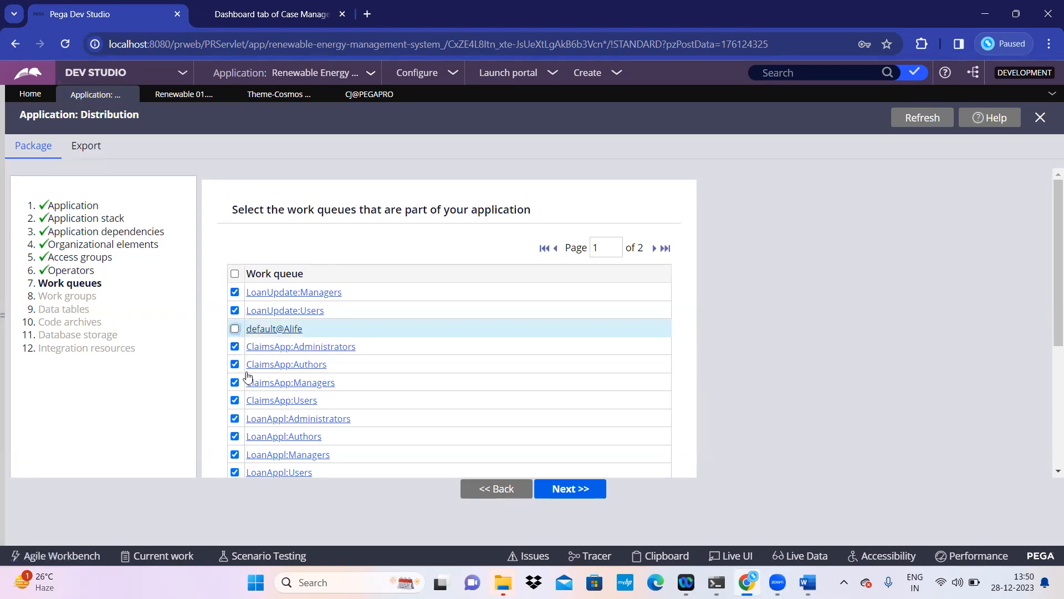
pyautogui.click(235, 365)
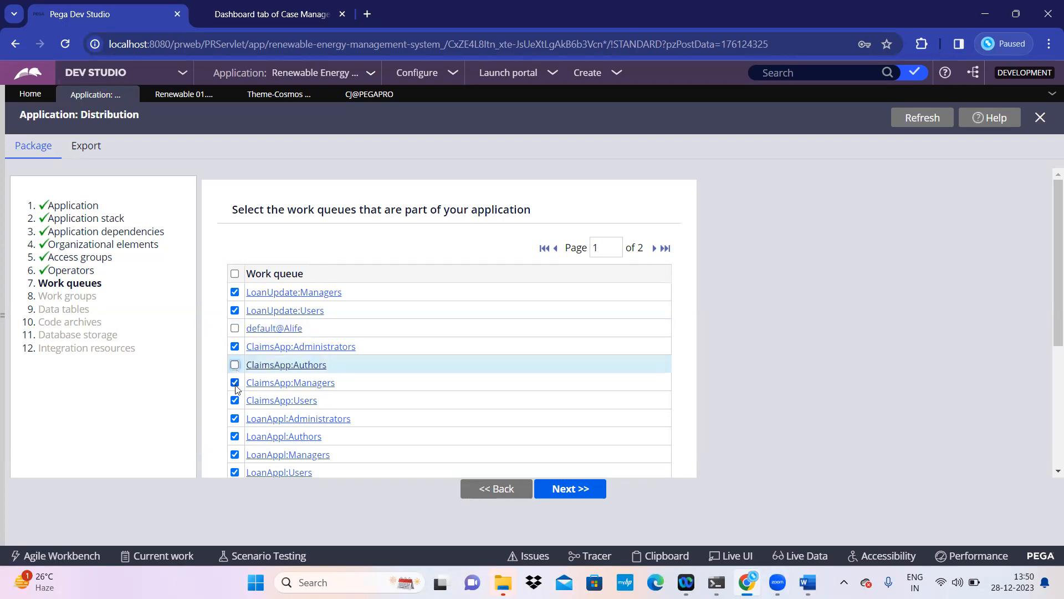
pyautogui.click(235, 382)
pyautogui.click(234, 400)
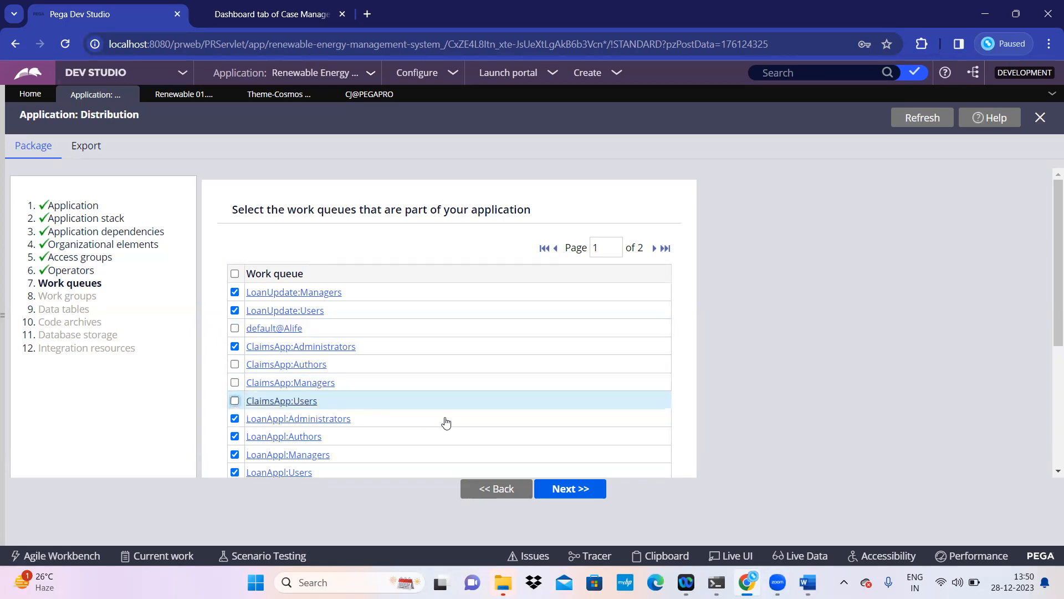
# Step: Exclude the default@DOE work queue on the second page of the work queue list
pyautogui.scroll(-2, 452, 423)
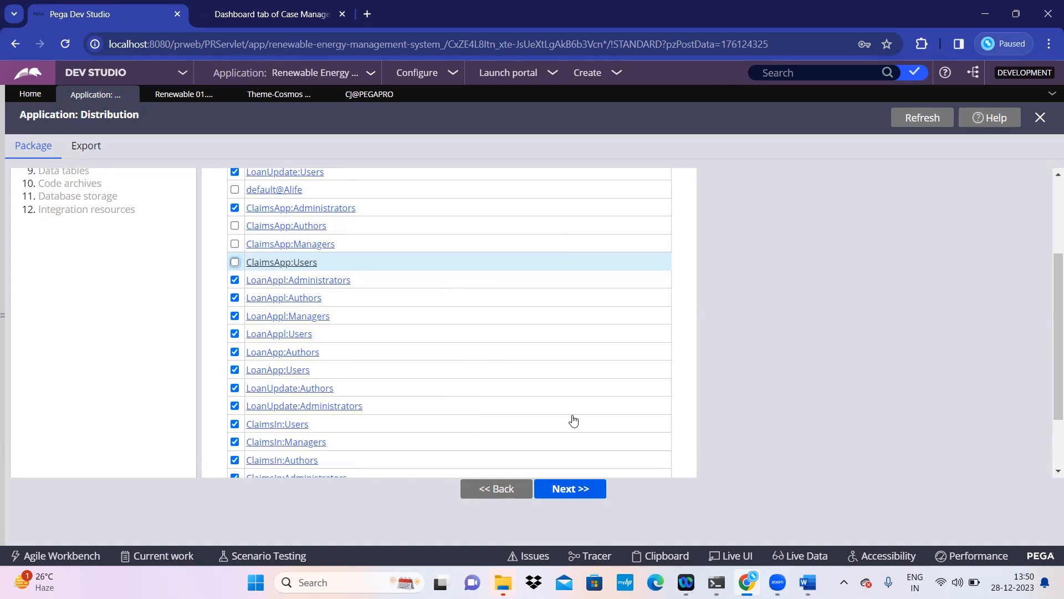
pyautogui.scroll(2, 572, 421)
pyautogui.click(654, 248)
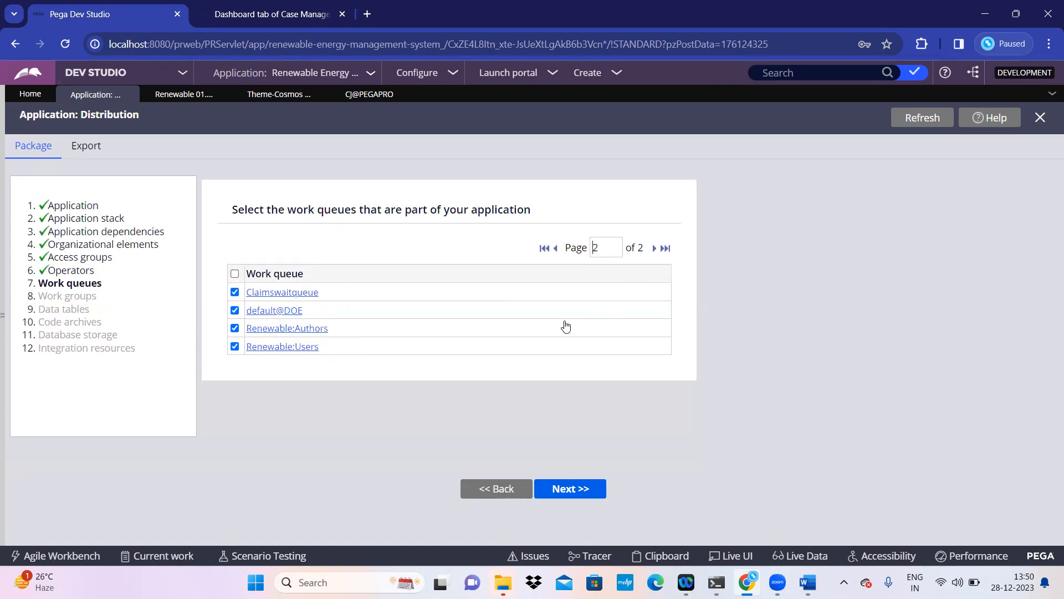
pyautogui.click(235, 310)
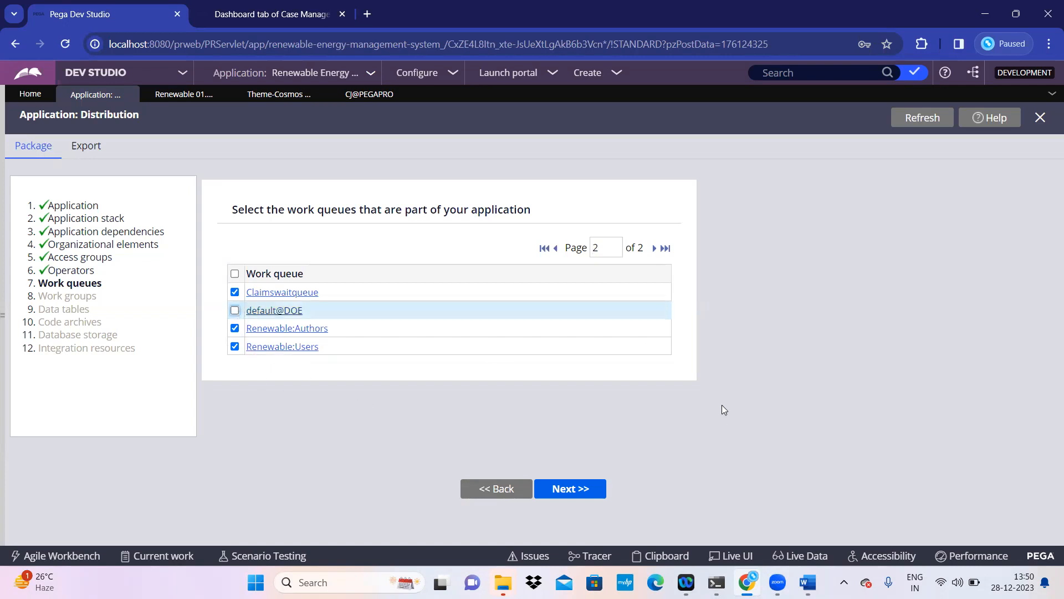
# Step: Advance to the work groups, exclude default@Alife while keeping GrantWG, and continue to the data tables
pyautogui.click(570, 489)
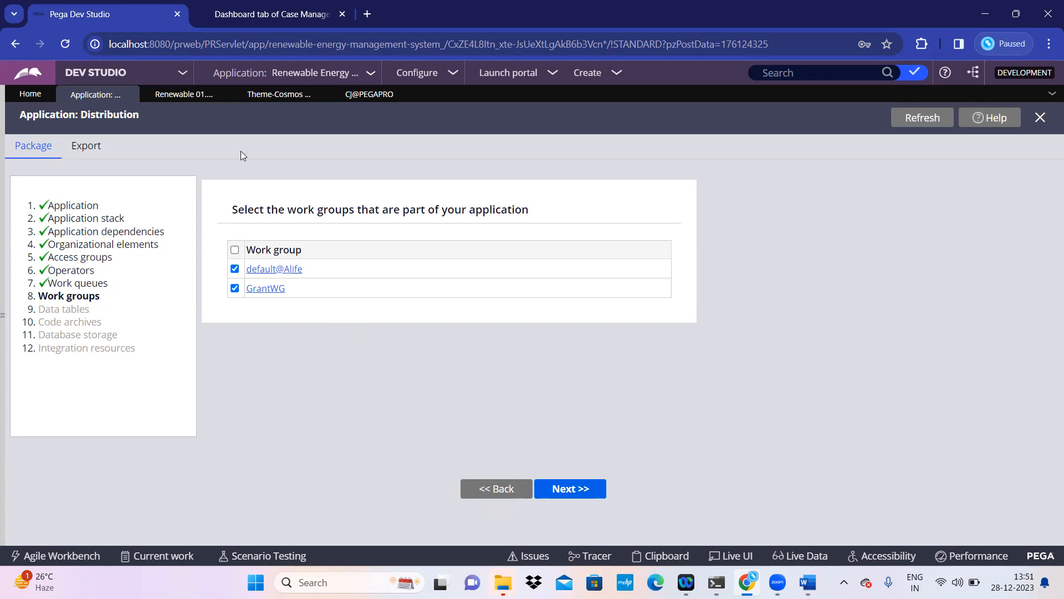
pyautogui.click(235, 270)
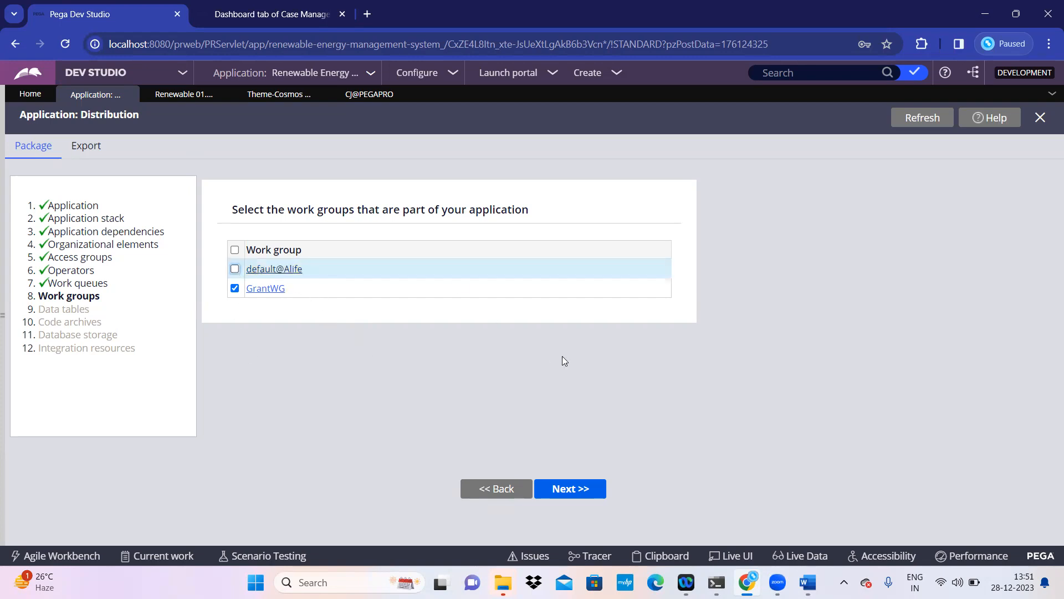
pyautogui.click(574, 491)
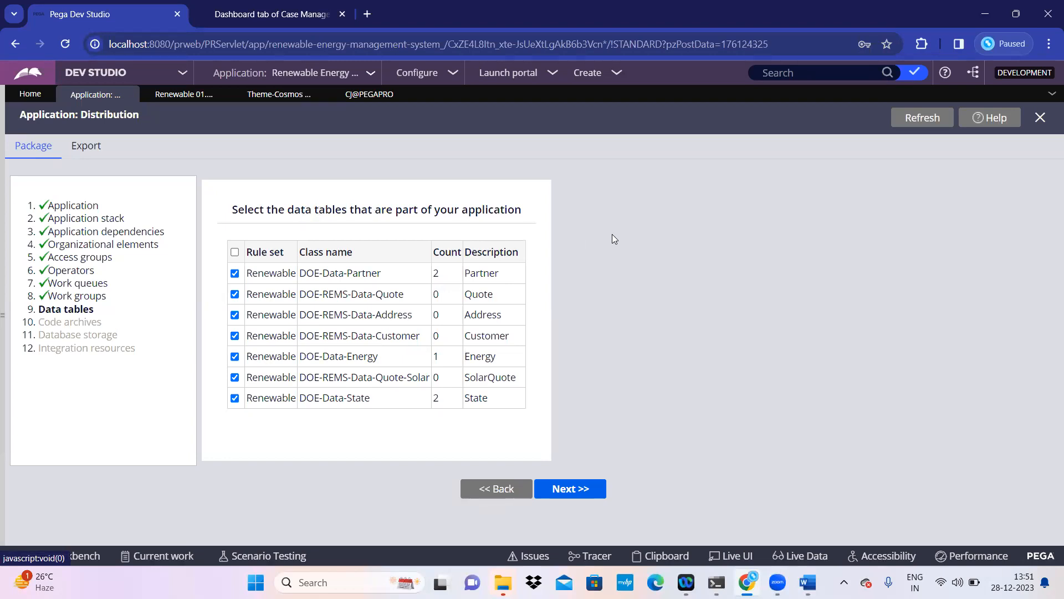
# Step: Display the application's data types for reference and exclude the Quote, Address and SolarQuote data tables from the package
pyautogui.click(4, 325)
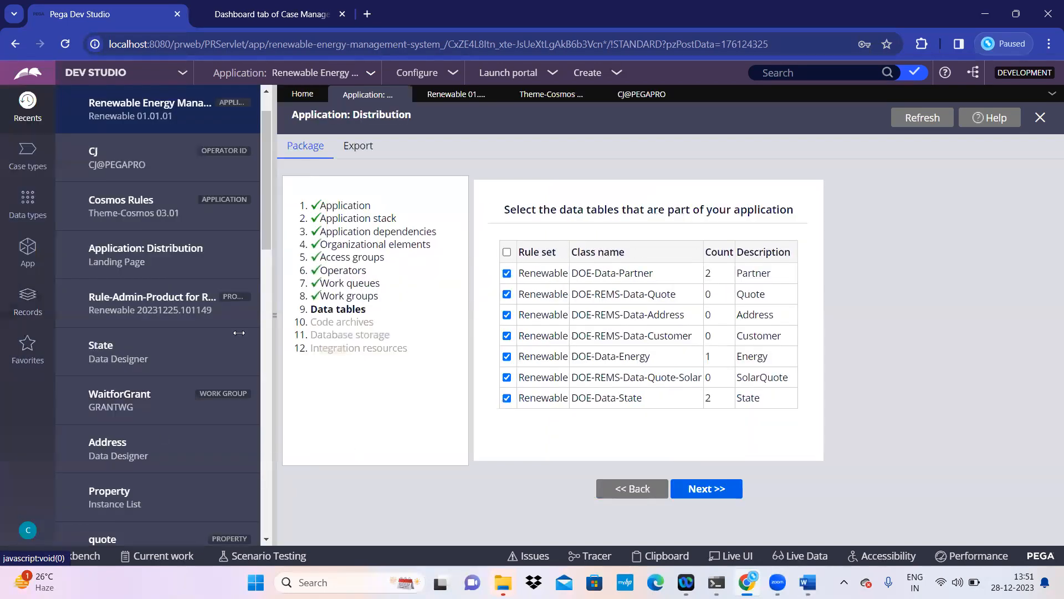
pyautogui.click(34, 209)
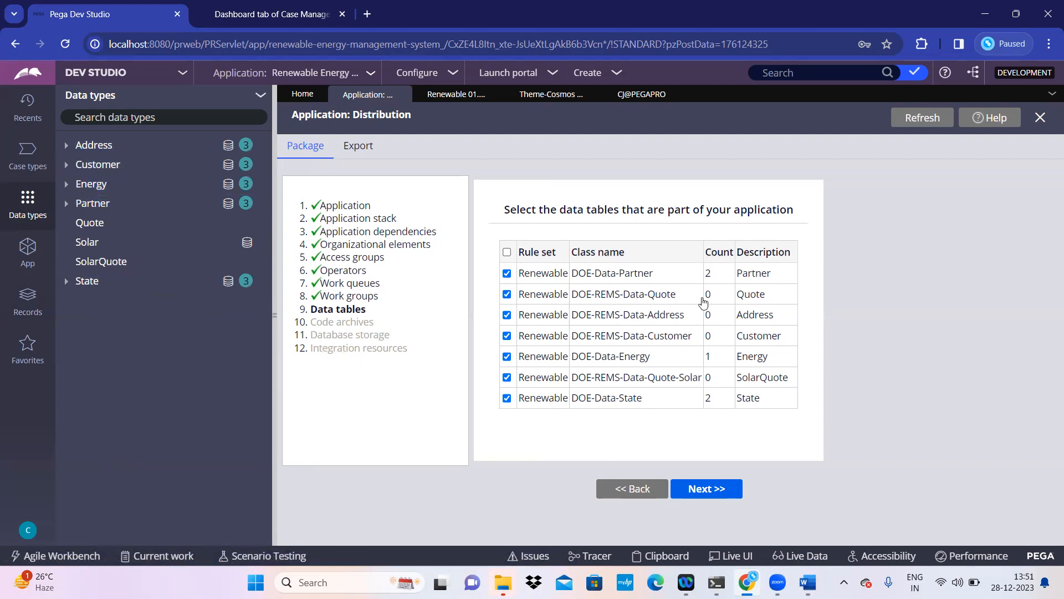
pyautogui.click(507, 296)
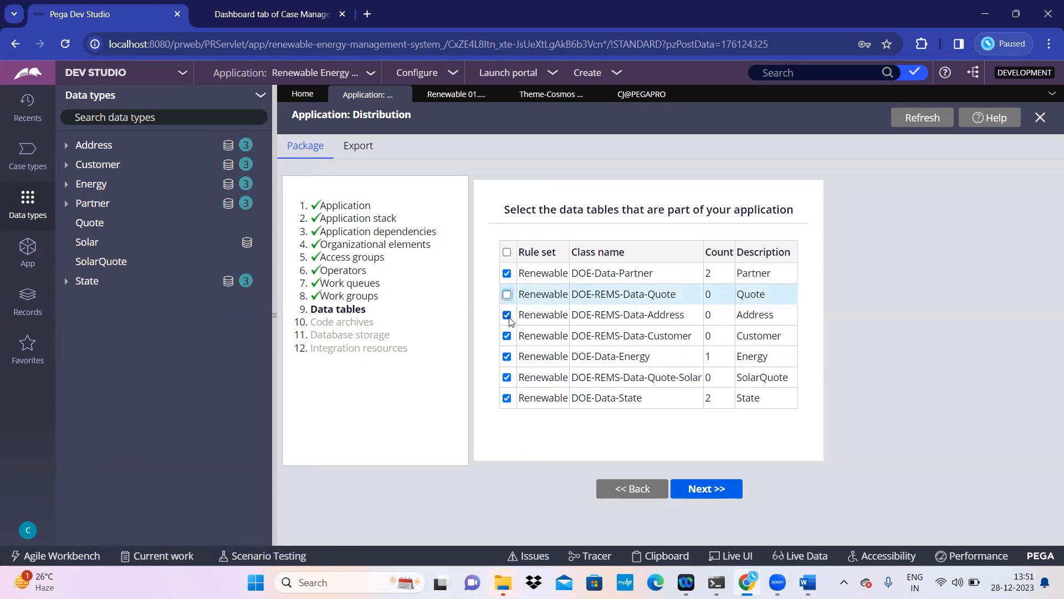
pyautogui.click(507, 315)
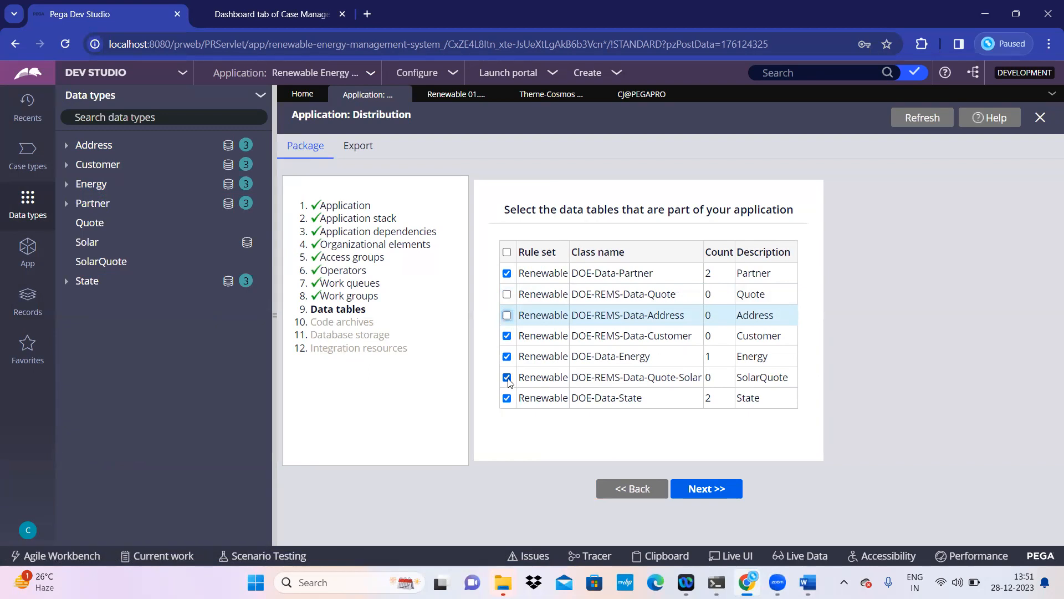
pyautogui.click(507, 377)
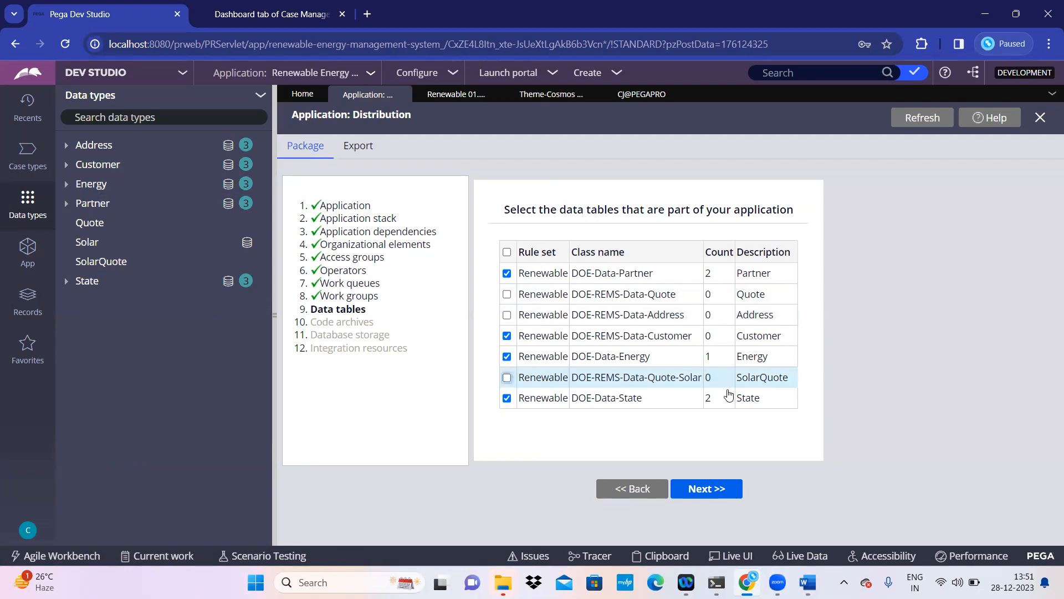
# Step: Recheck the data table selection, hide the data types list, and advance past the code archives to database storage
pyautogui.click(712, 489)
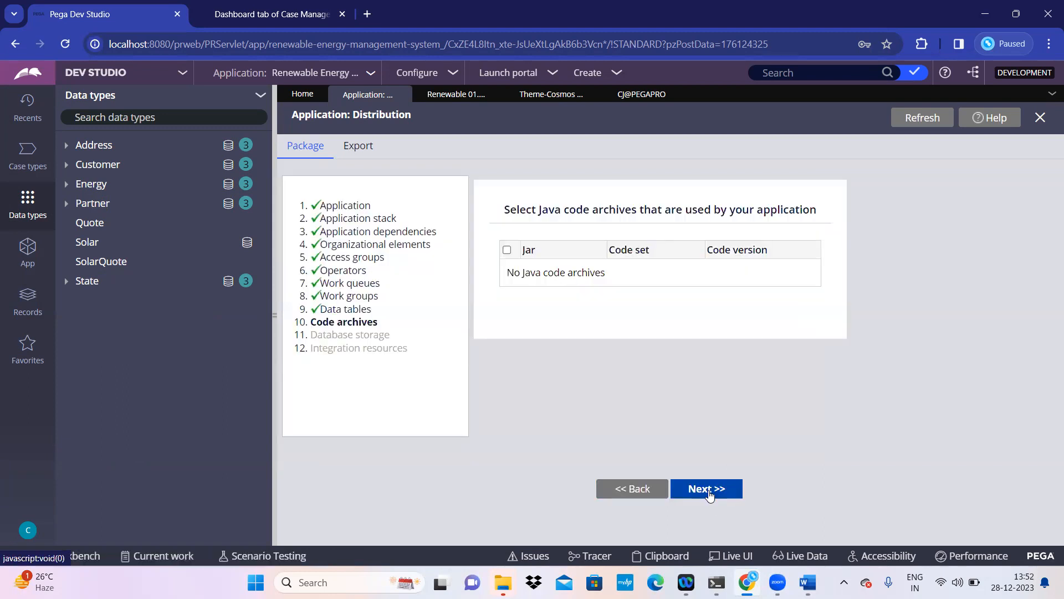
pyautogui.click(636, 480)
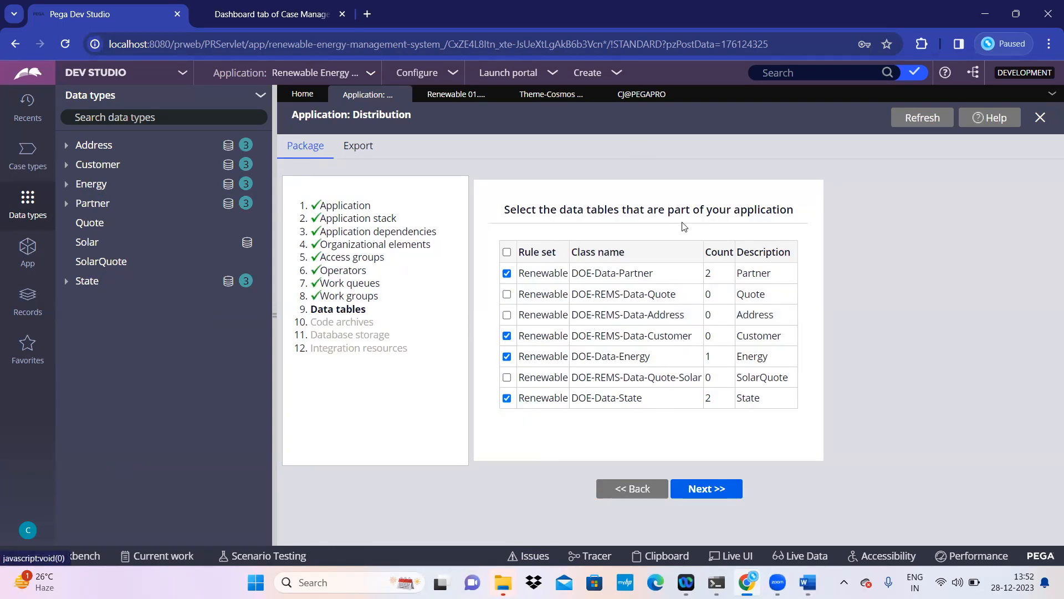
pyautogui.click(274, 321)
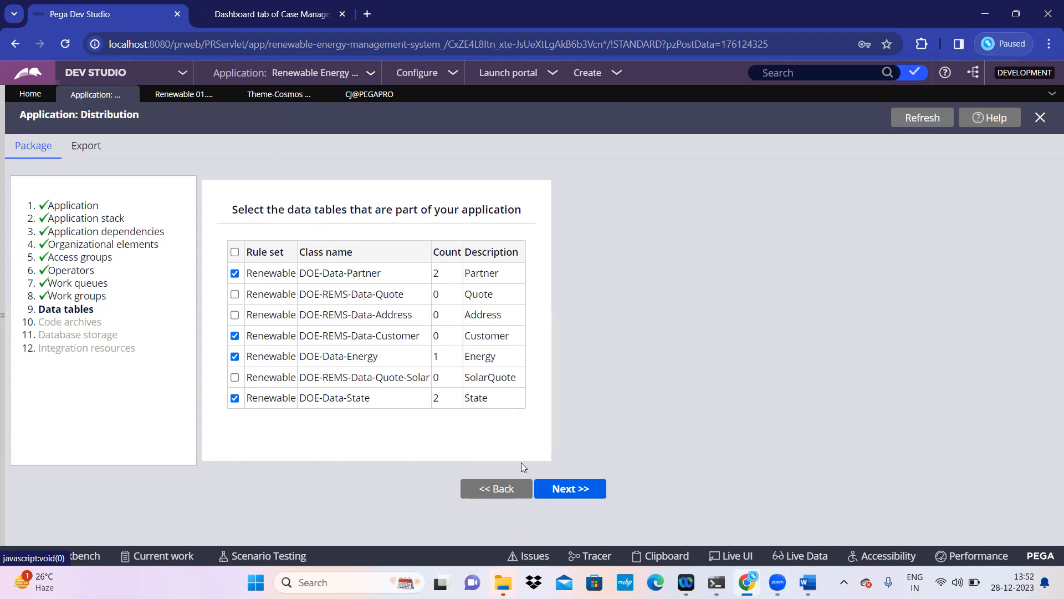
pyautogui.click(575, 489)
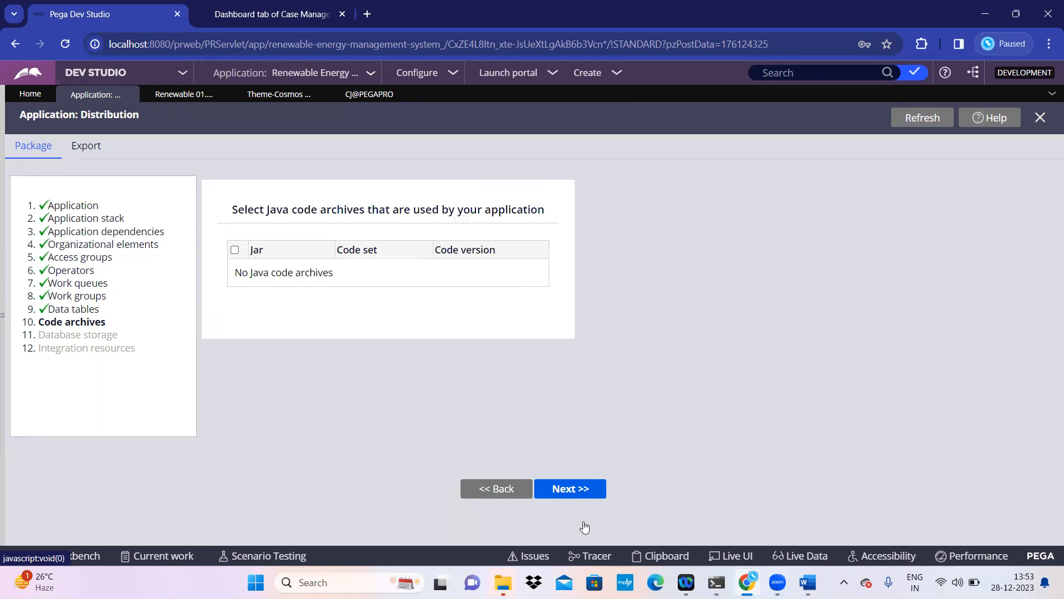
pyautogui.click(571, 492)
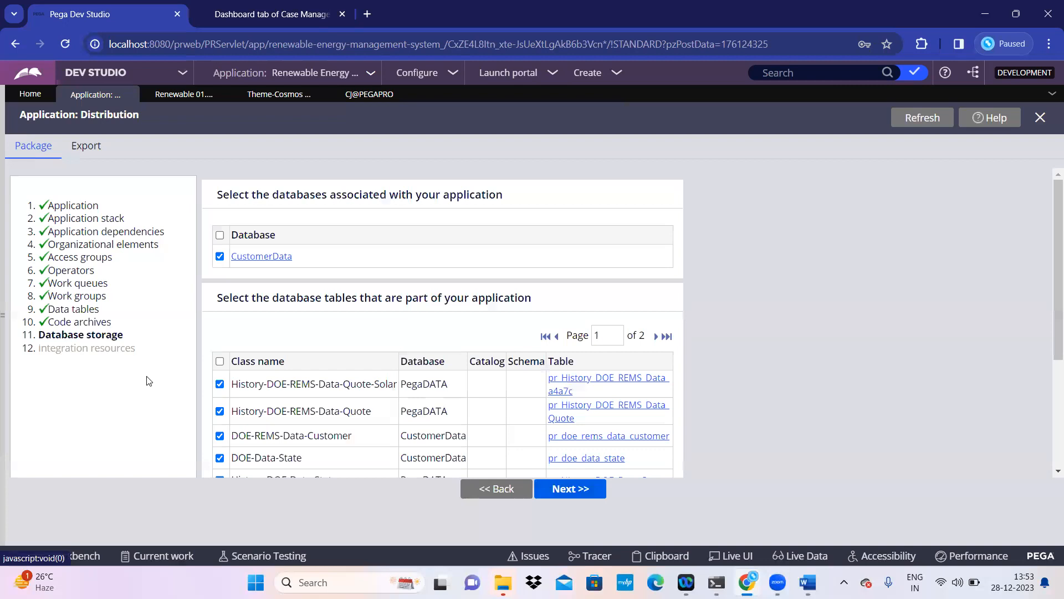
# Step: Examine the database and both pages of database tables, comparing each class with its mapped database and table
pyautogui.scroll(-1, 280, 305)
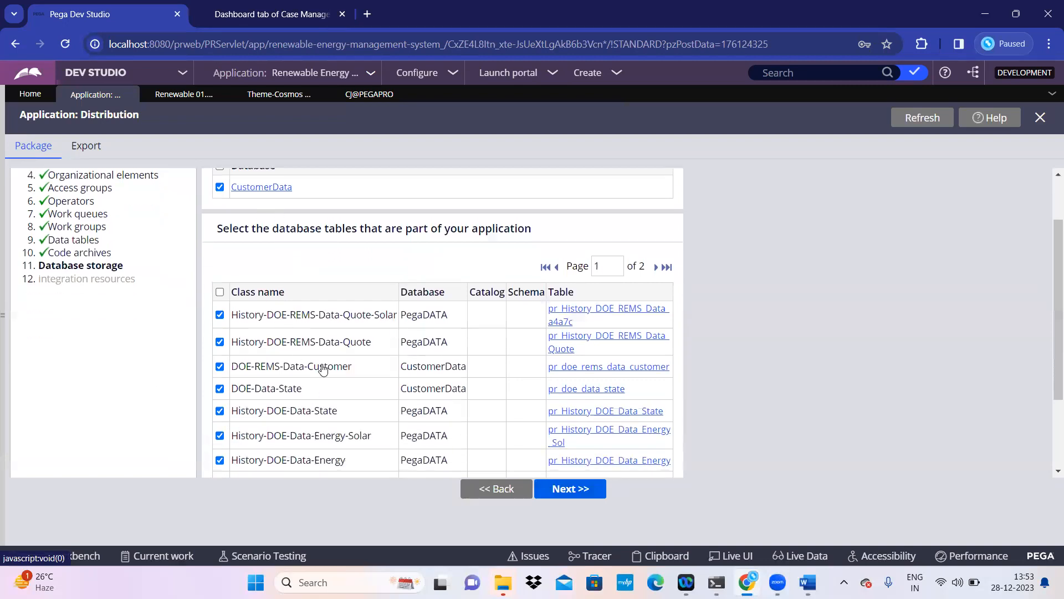
pyautogui.scroll(-2, 324, 371)
pyautogui.scroll(4, 324, 377)
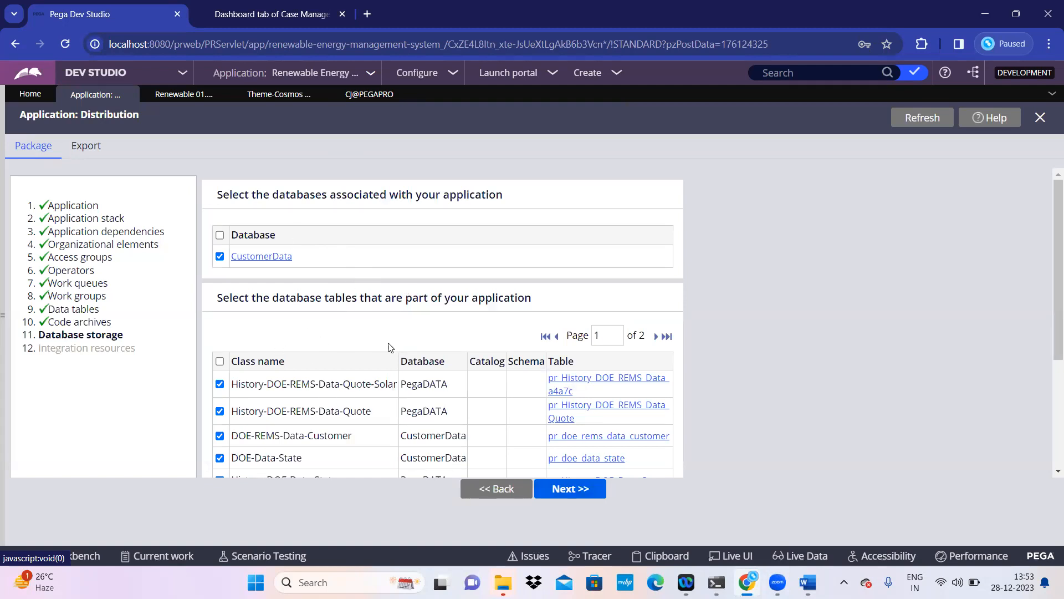
pyautogui.scroll(-3, 390, 350)
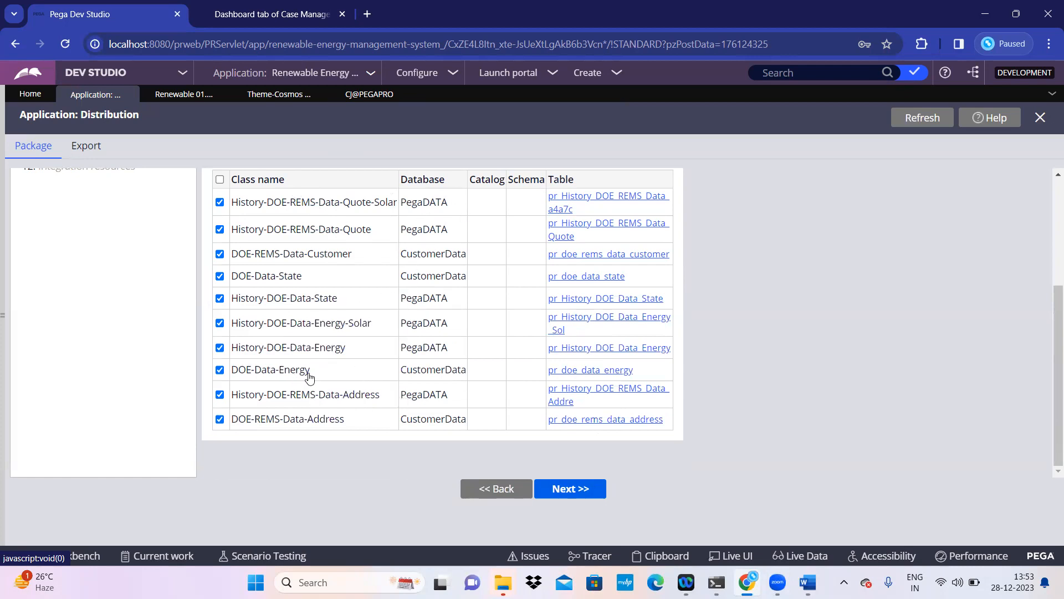
pyautogui.scroll(4, 565, 421)
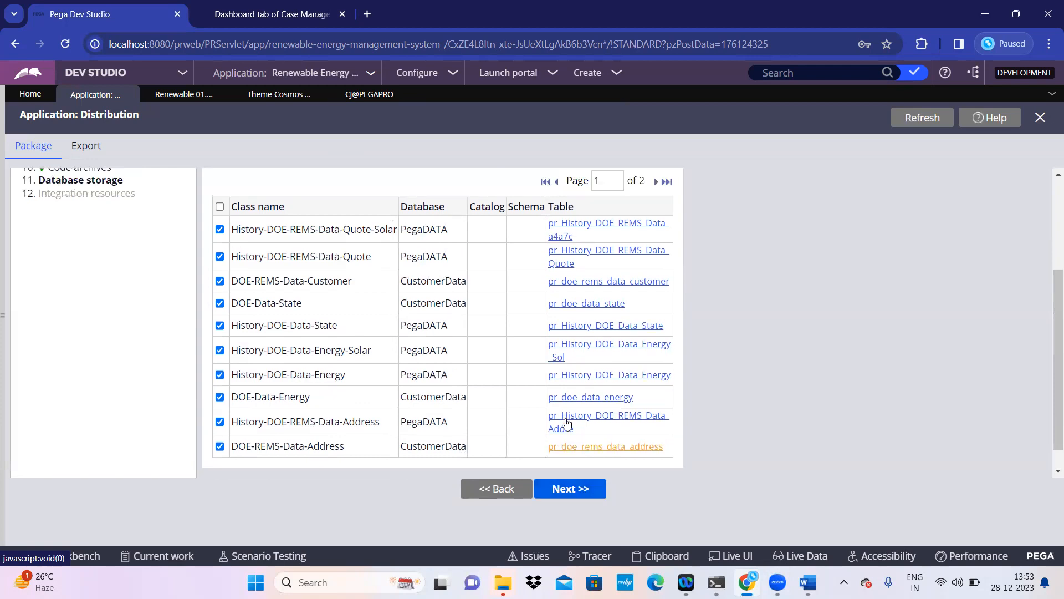
pyautogui.click(656, 337)
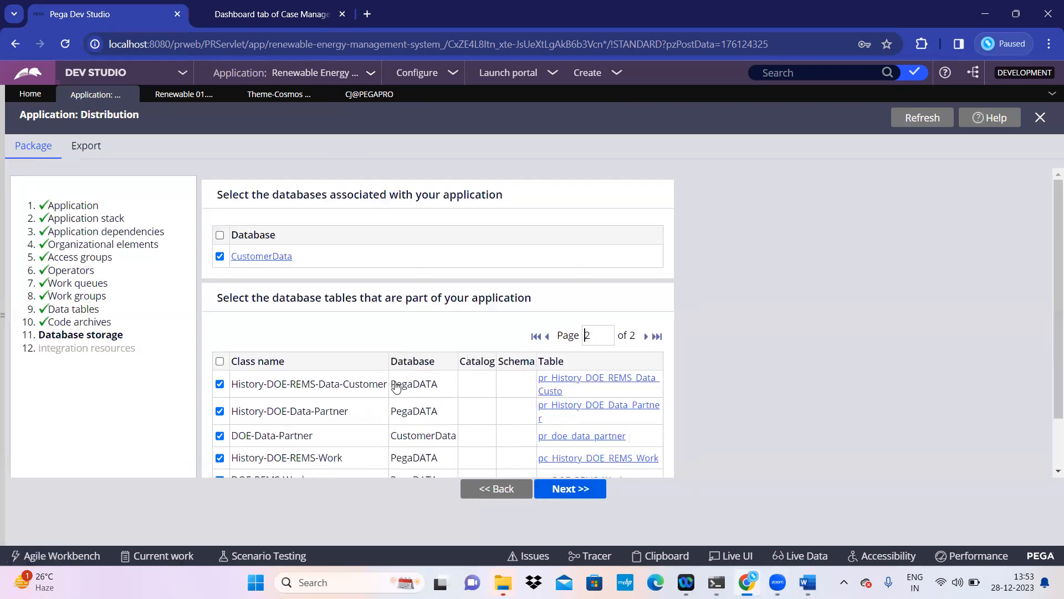
pyautogui.scroll(-2, 352, 439)
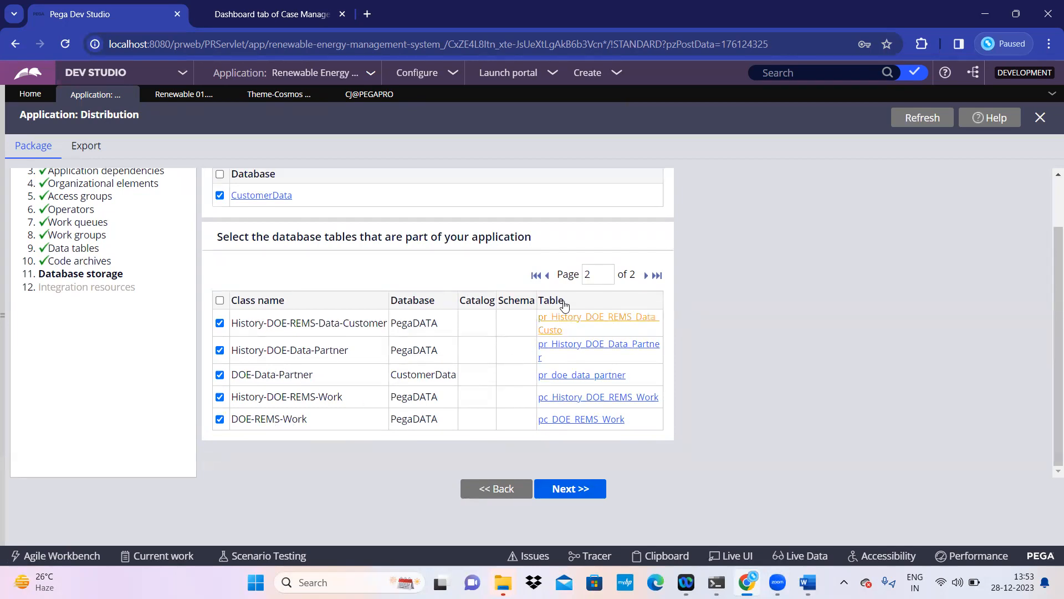
# Step: Return to the first page of database tables, exclude the DOE-Data-State table, and continue to the integration resources
pyautogui.click(548, 277)
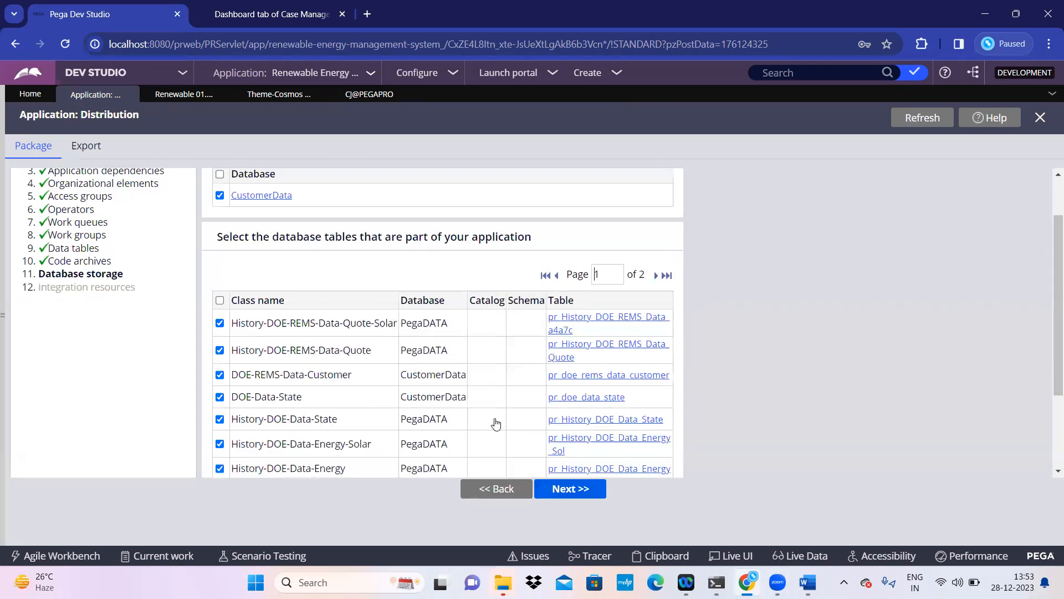
pyautogui.scroll(-3, 335, 396)
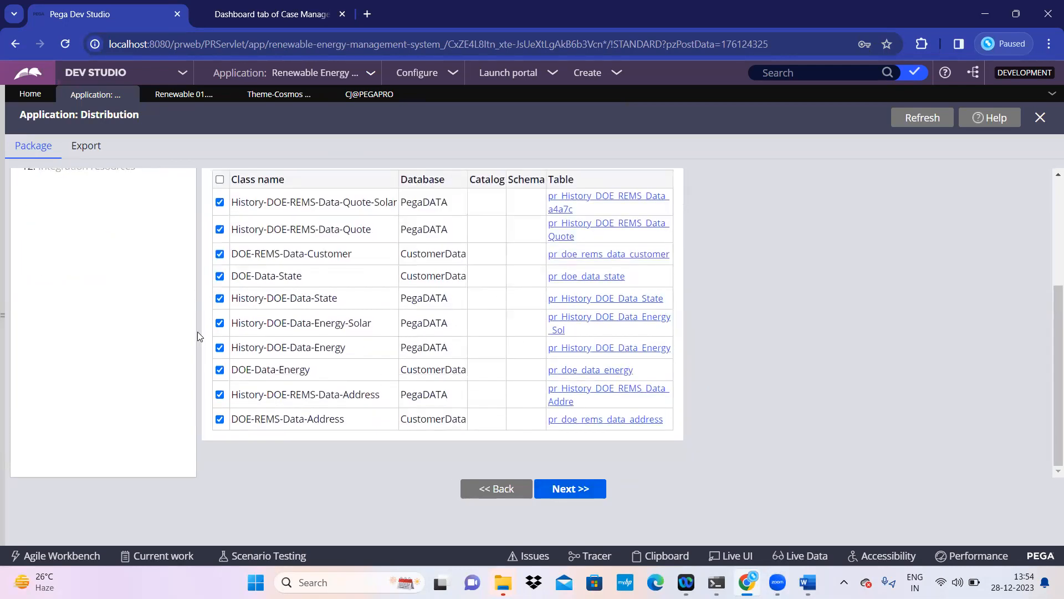
pyautogui.click(220, 277)
pyautogui.click(572, 495)
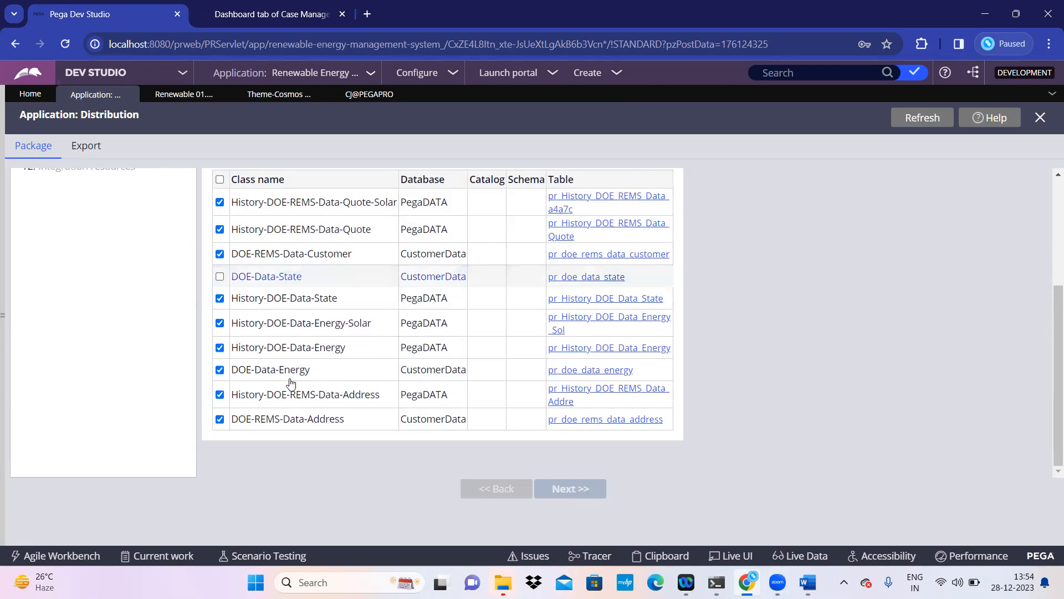
# Step: Include the BUSINESSEVENT!NOTIFY, INTSAMPLESERVICE!NOTIFY and INTSAMPLECLIENT!NOTIFY email accounts in the package, leaving DEFAULT!NOTIFY out
pyautogui.scroll(-4, 340, 386)
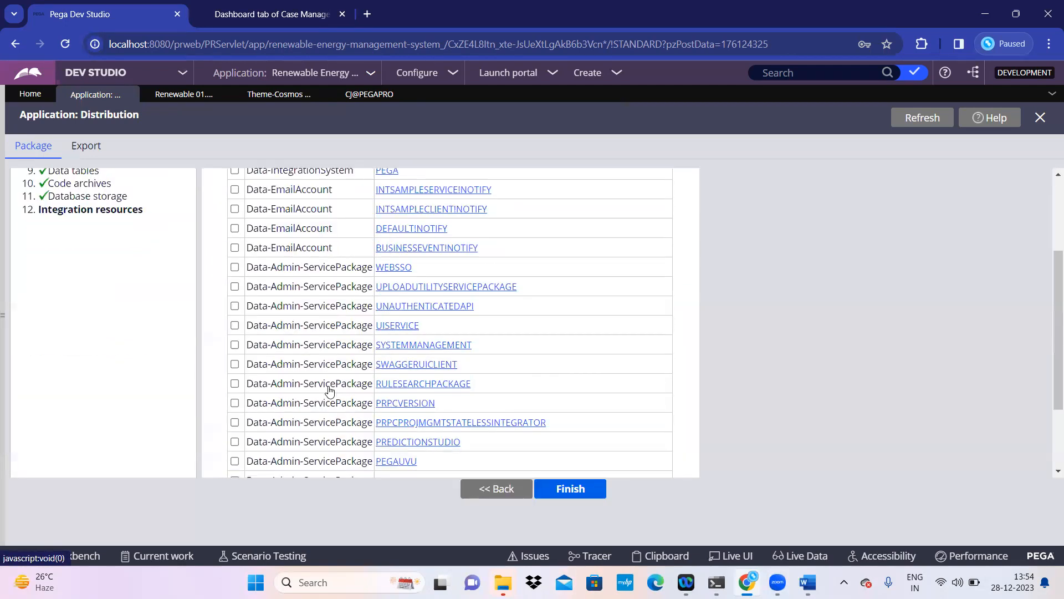
pyautogui.scroll(4, 325, 387)
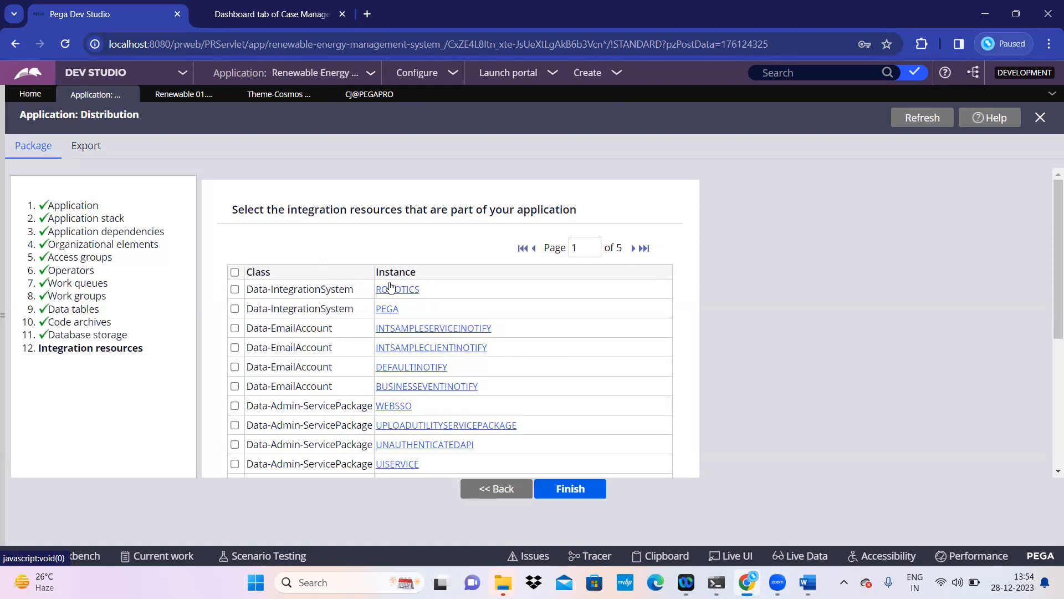
pyautogui.click(234, 387)
pyautogui.click(235, 367)
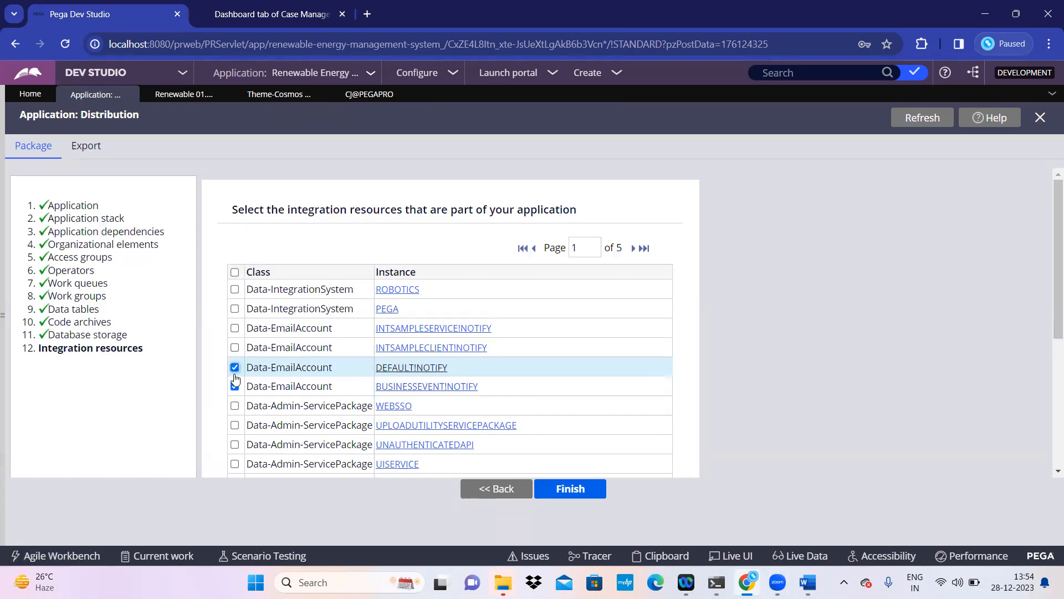
pyautogui.click(234, 370)
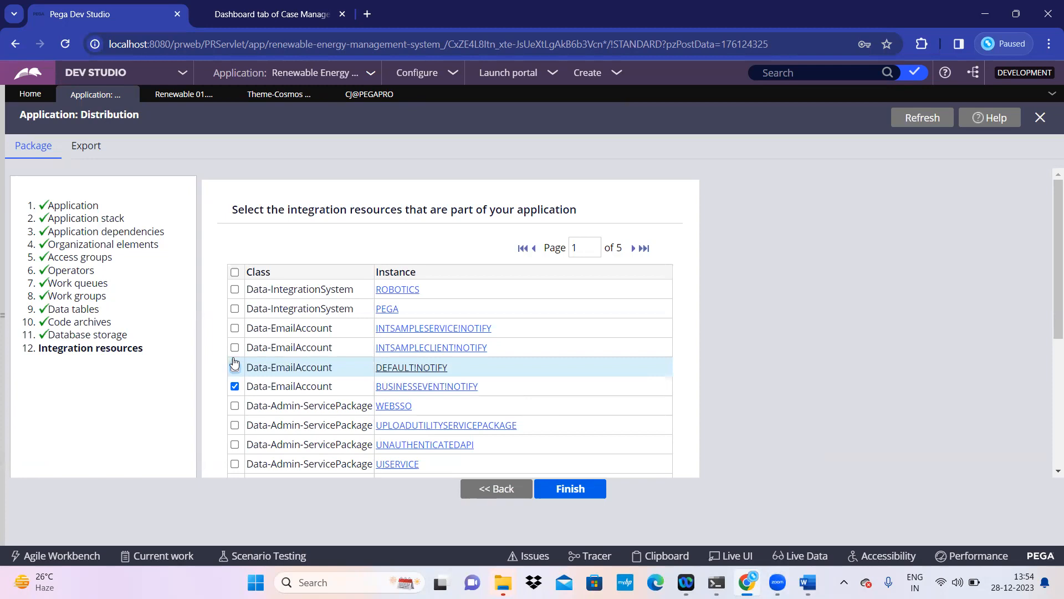
pyautogui.click(235, 328)
pyautogui.click(235, 348)
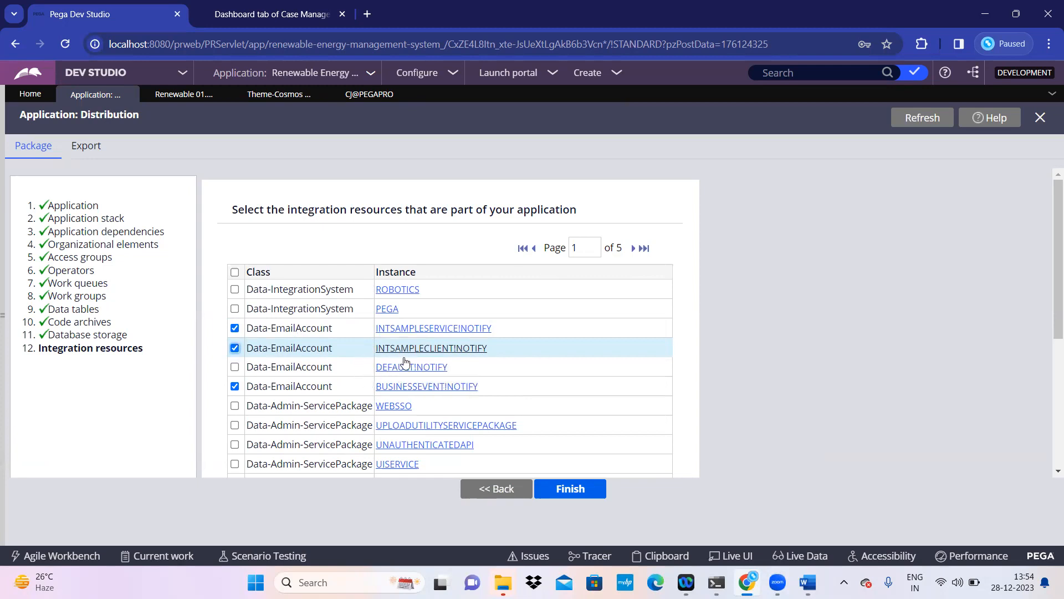
# Step: Include the WEBSSO service package among the integration resources and finish the packaging wizard
pyautogui.scroll(-5, 459, 381)
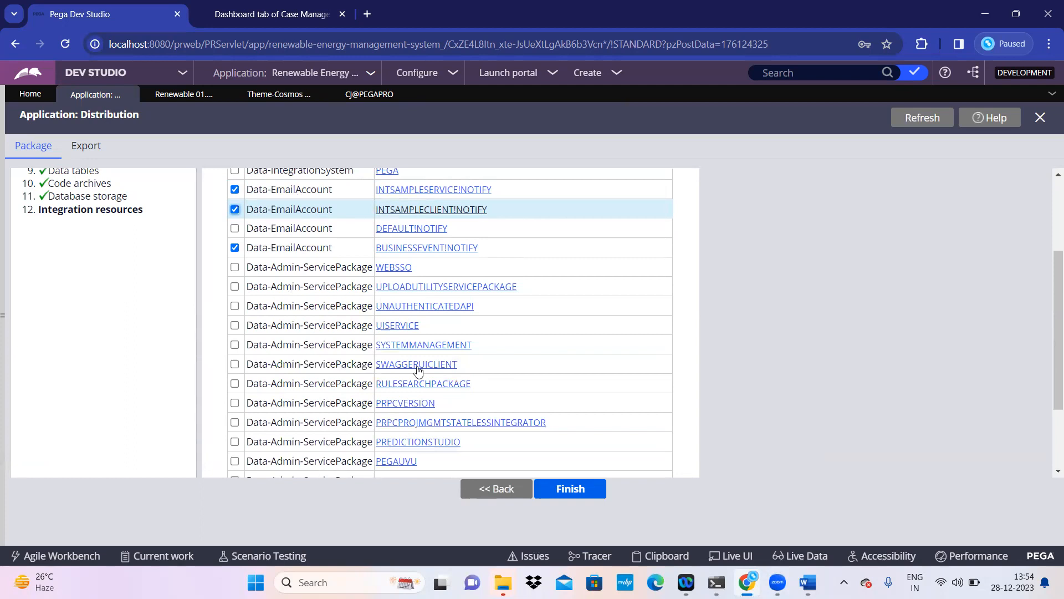
pyautogui.click(235, 267)
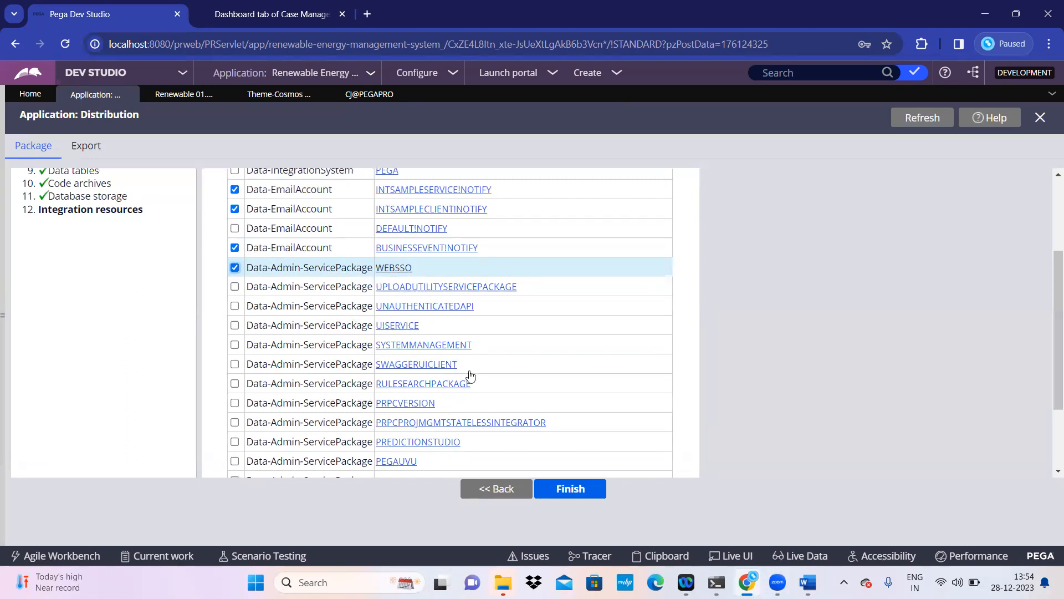
pyautogui.scroll(-1, 564, 416)
pyautogui.scroll(-1, 564, 416)
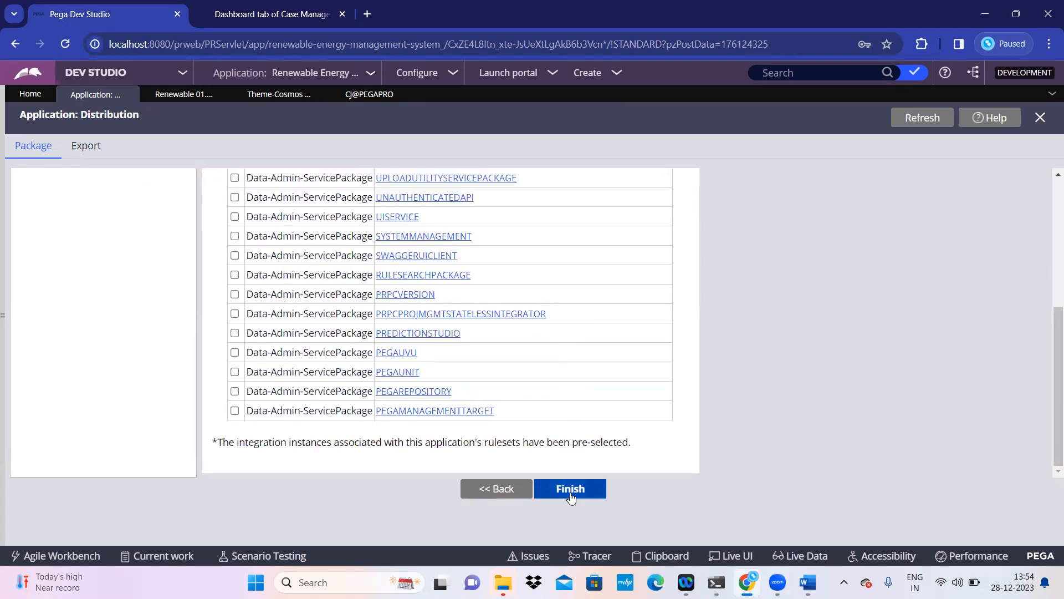
pyautogui.click(571, 490)
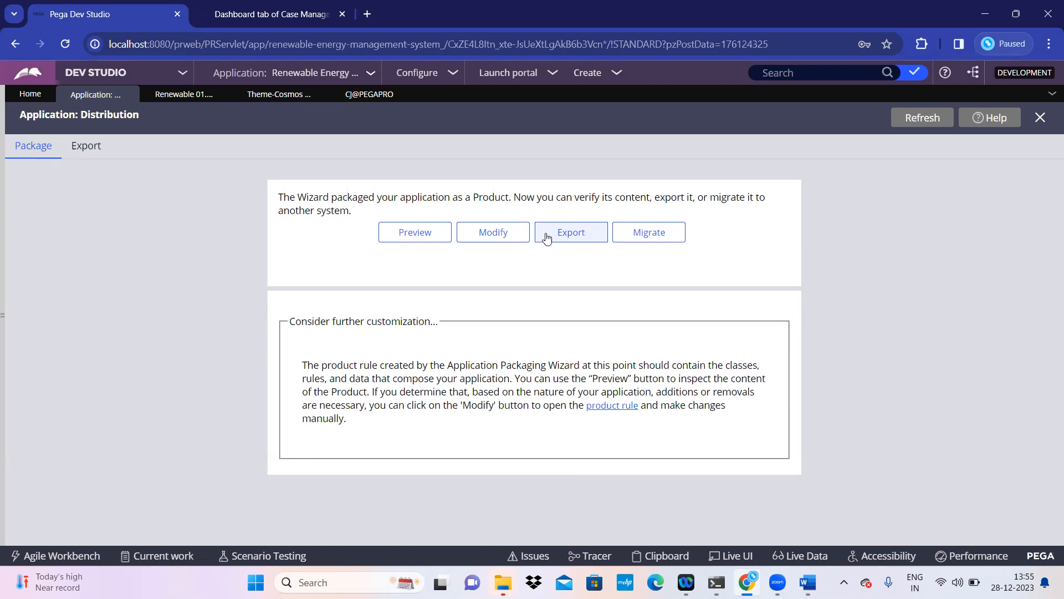
# Step: Open the generated product rule for modification and review its included applications, rulesets, class instances, individual instances and file details
pyautogui.click(483, 232)
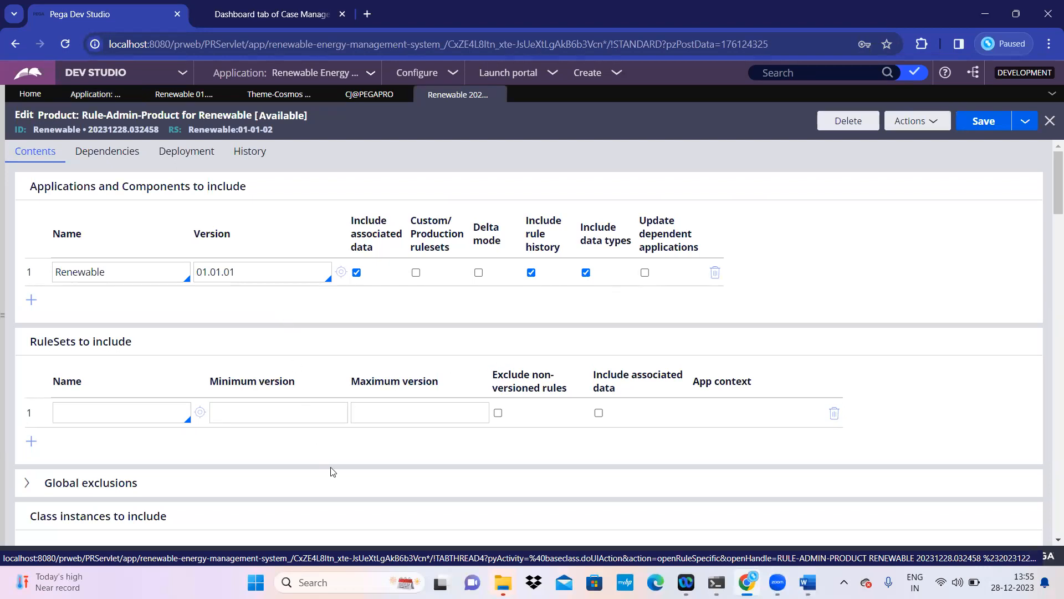
pyautogui.scroll(-20, 331, 471)
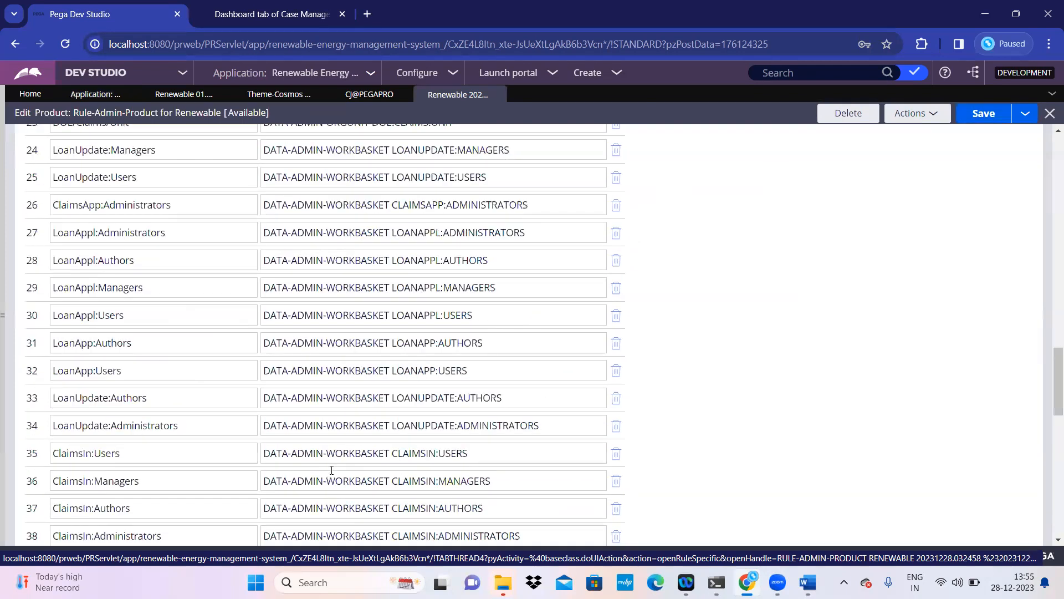
pyautogui.scroll(-15, 331, 470)
pyautogui.scroll(20, 332, 471)
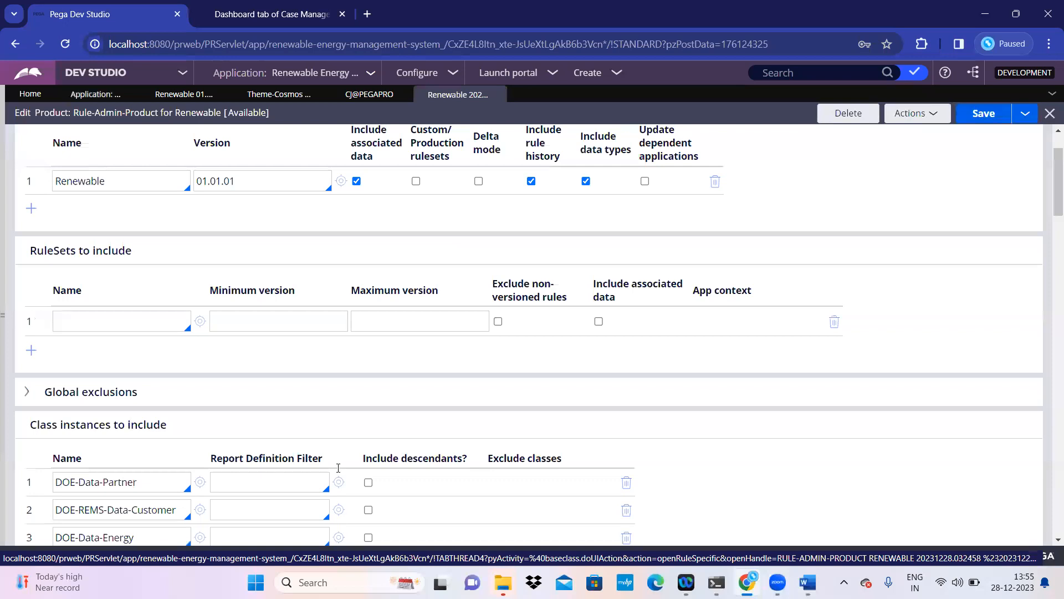
pyautogui.scroll(3, 338, 468)
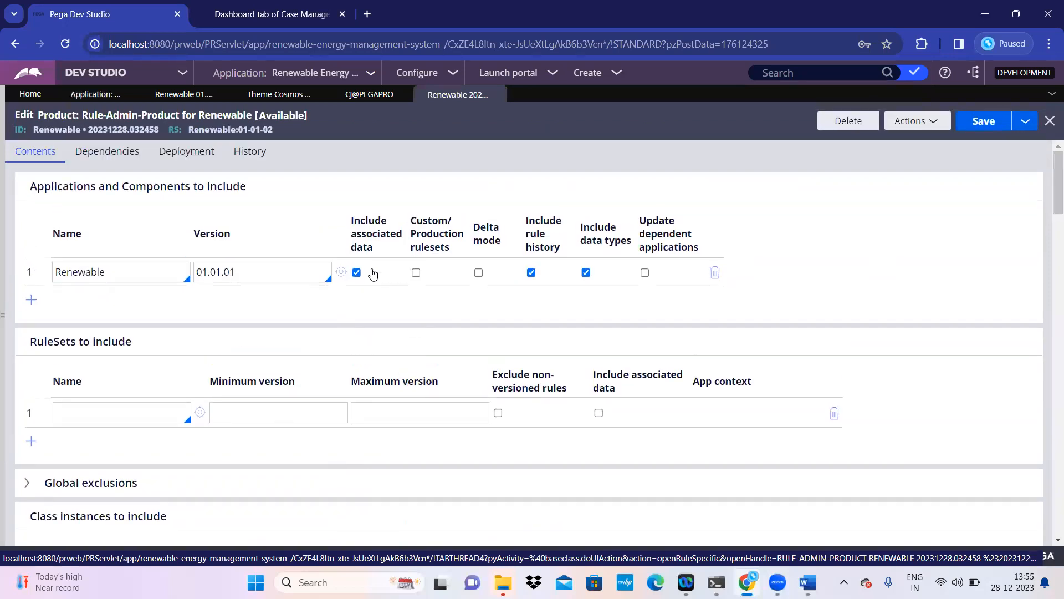
pyautogui.scroll(-5, 371, 355)
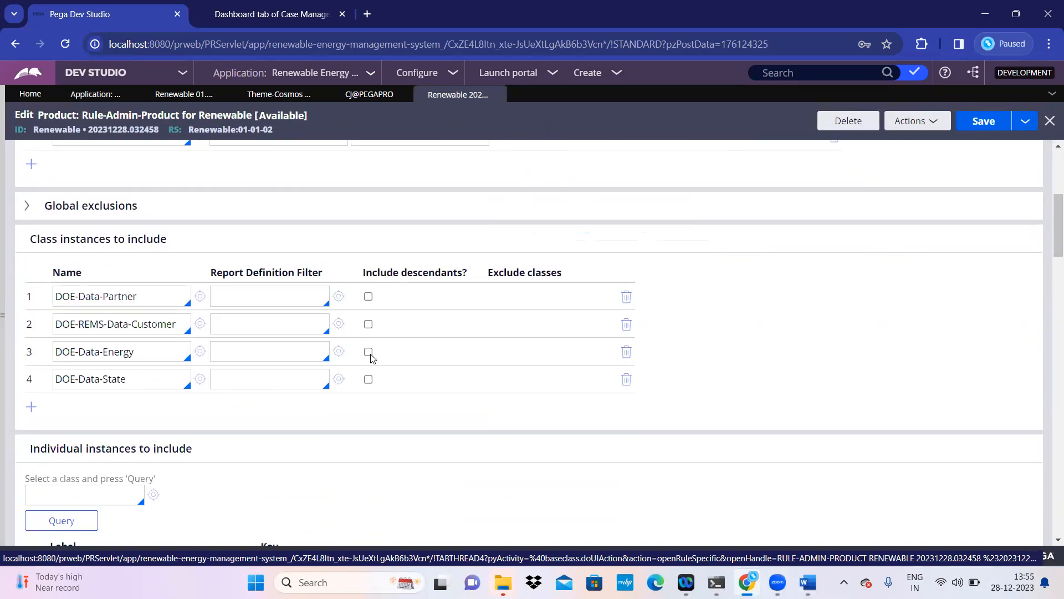
pyautogui.scroll(5, 371, 362)
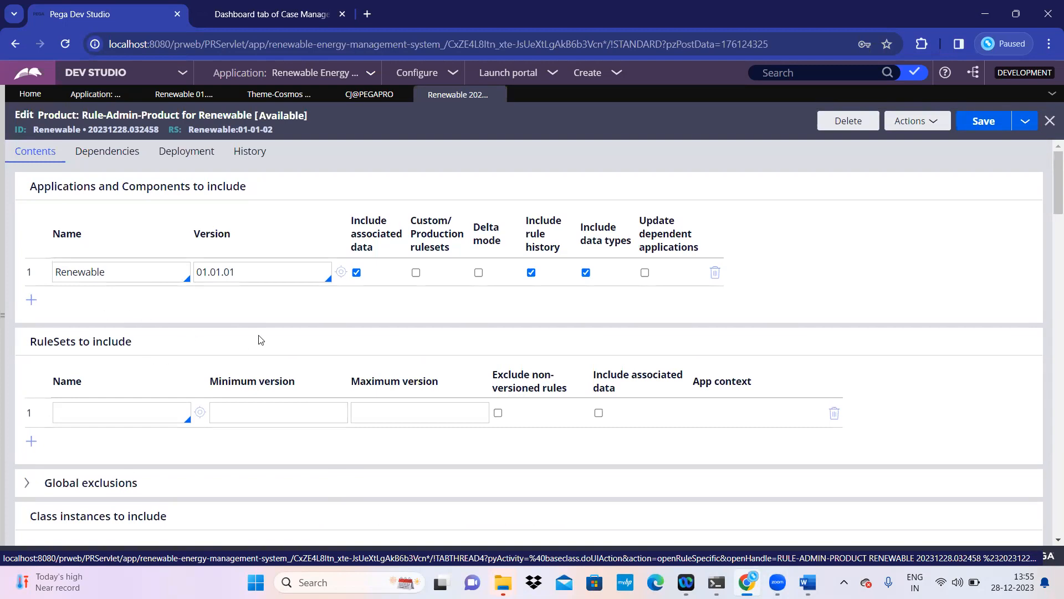
pyautogui.scroll(-10, 292, 403)
pyautogui.scroll(-10, 297, 409)
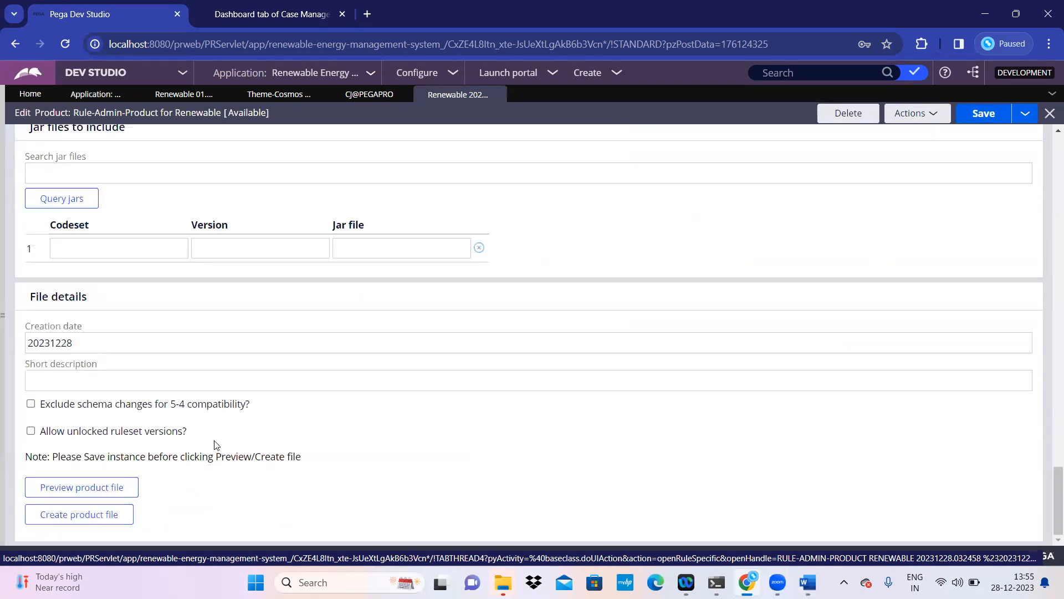
# Step: Preview the product file, inspect its DOE, DOEInt and Renewable rulesets, and close the preview
pyautogui.click(115, 487)
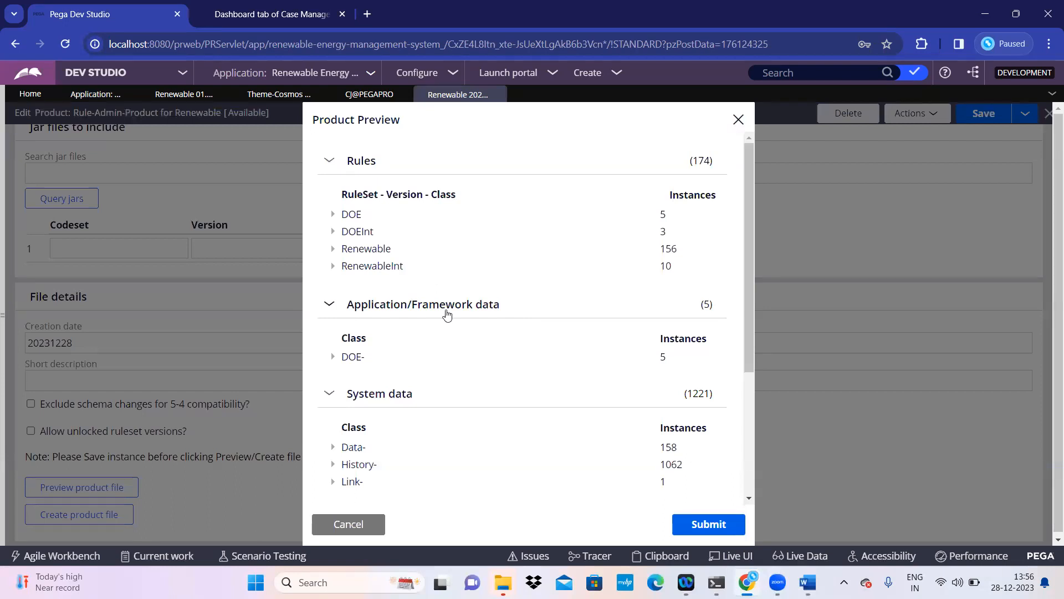
pyautogui.scroll(-4, 448, 315)
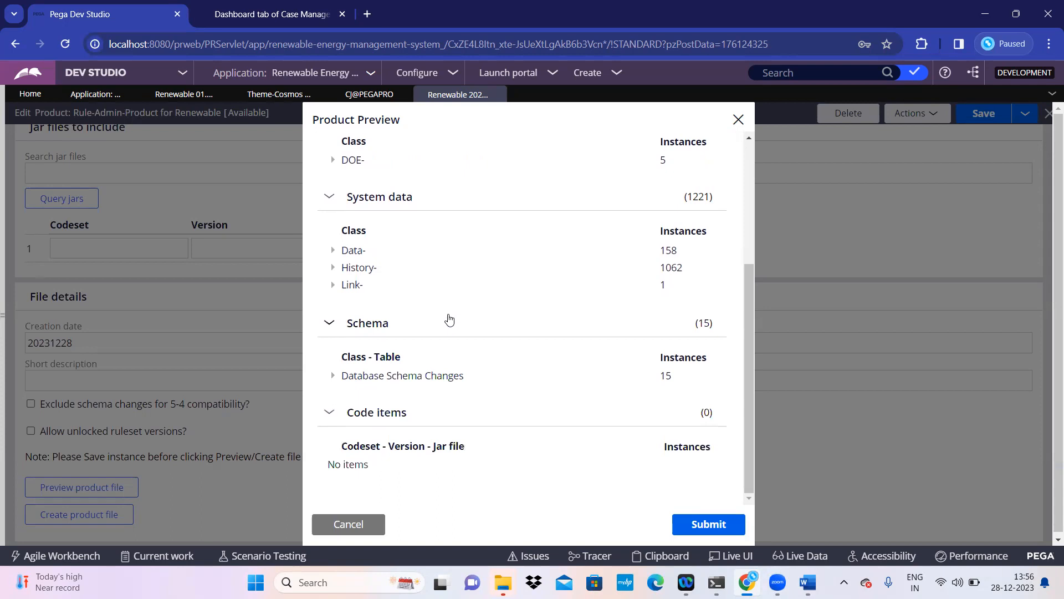
pyautogui.scroll(4, 435, 318)
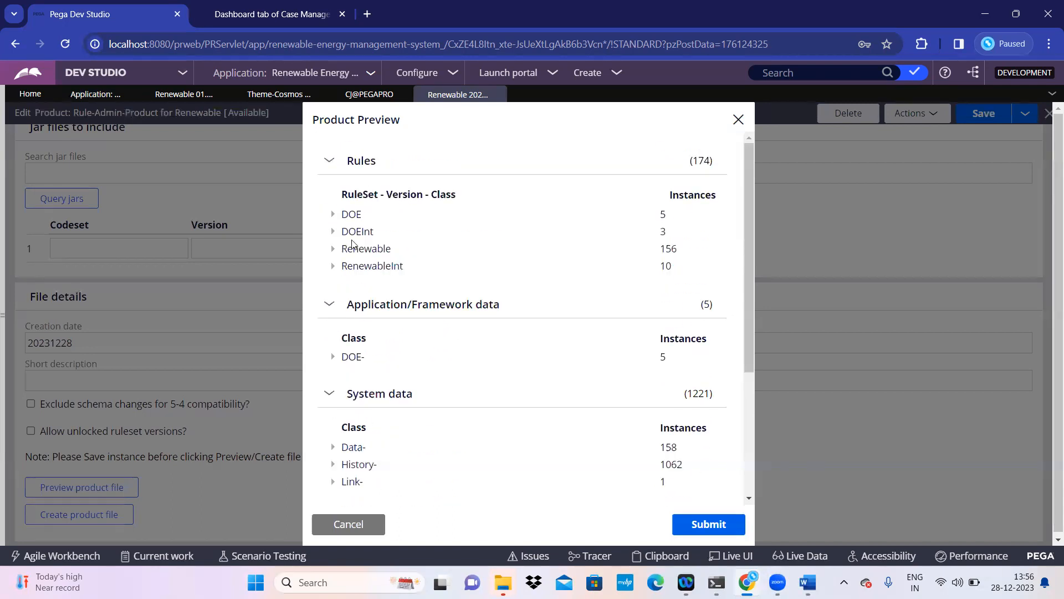
pyautogui.click(333, 215)
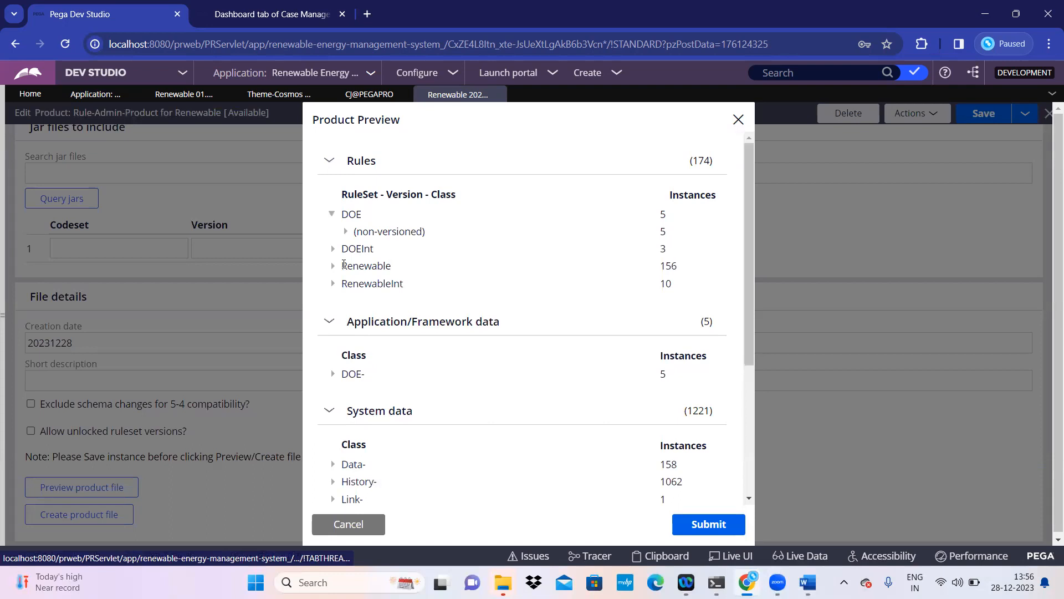
pyautogui.click(333, 249)
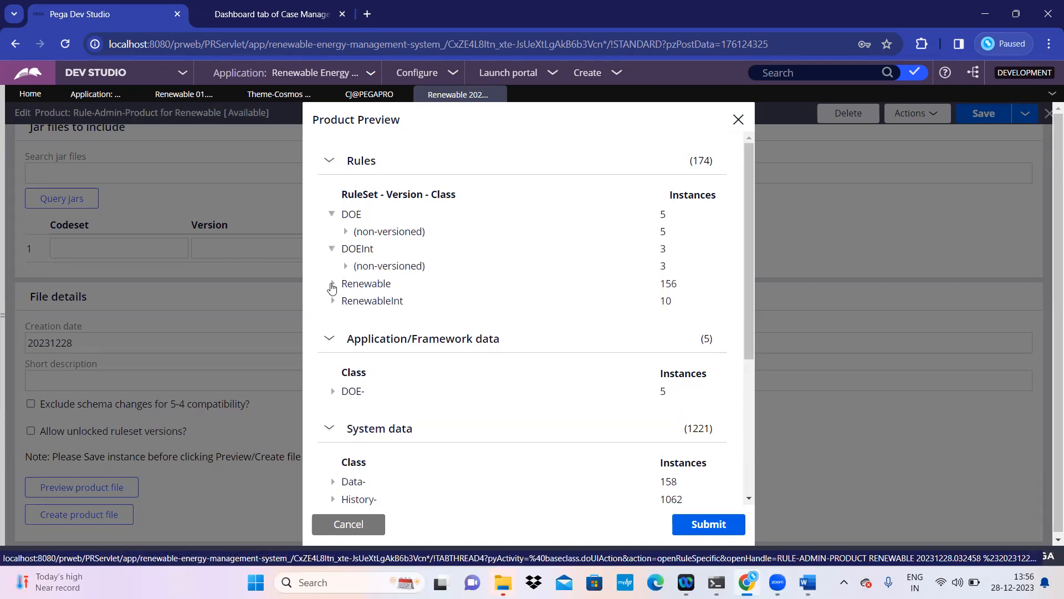
pyautogui.click(332, 285)
pyautogui.click(346, 523)
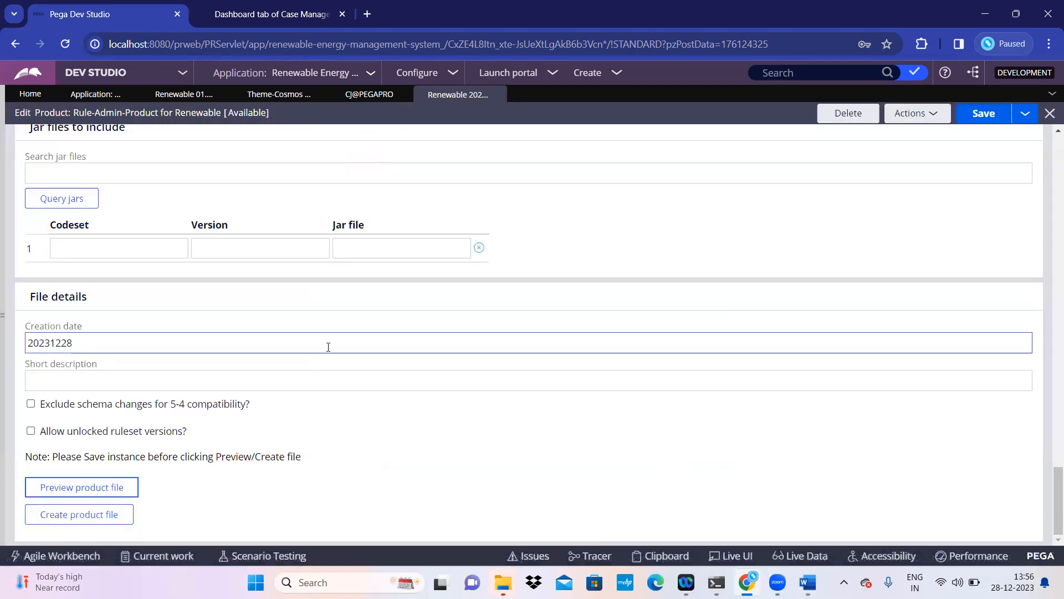
# Step: Include the custom/production rulesets for the Renewable 01.01.01 application in the product rule
pyautogui.scroll(20, 328, 347)
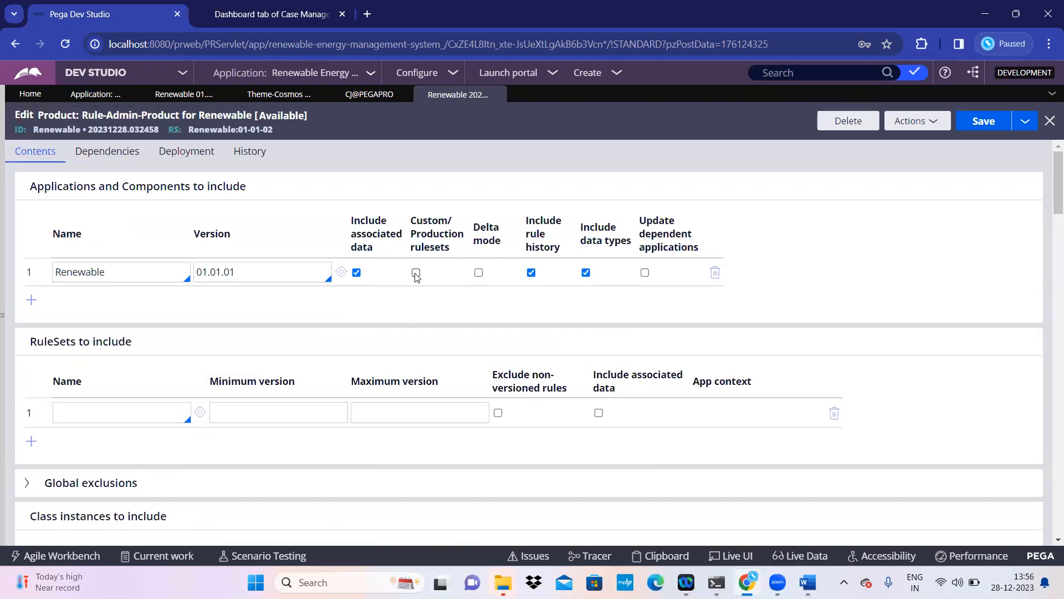
pyautogui.click(416, 273)
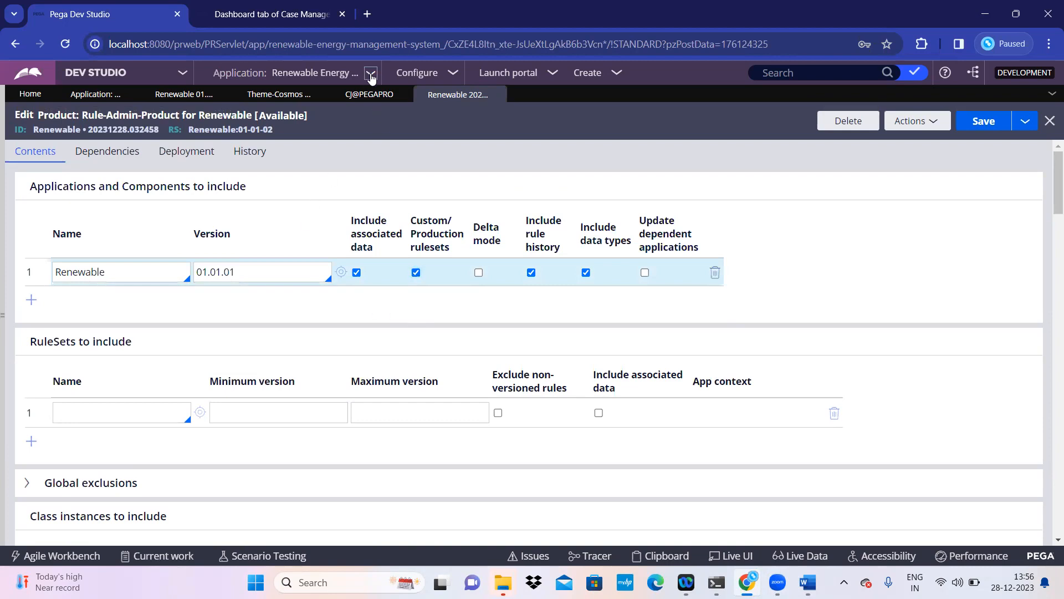
# Step: Open the current application's definition and check which production rulesets its advanced settings list
pyautogui.click(395, 81)
pyautogui.click(377, 106)
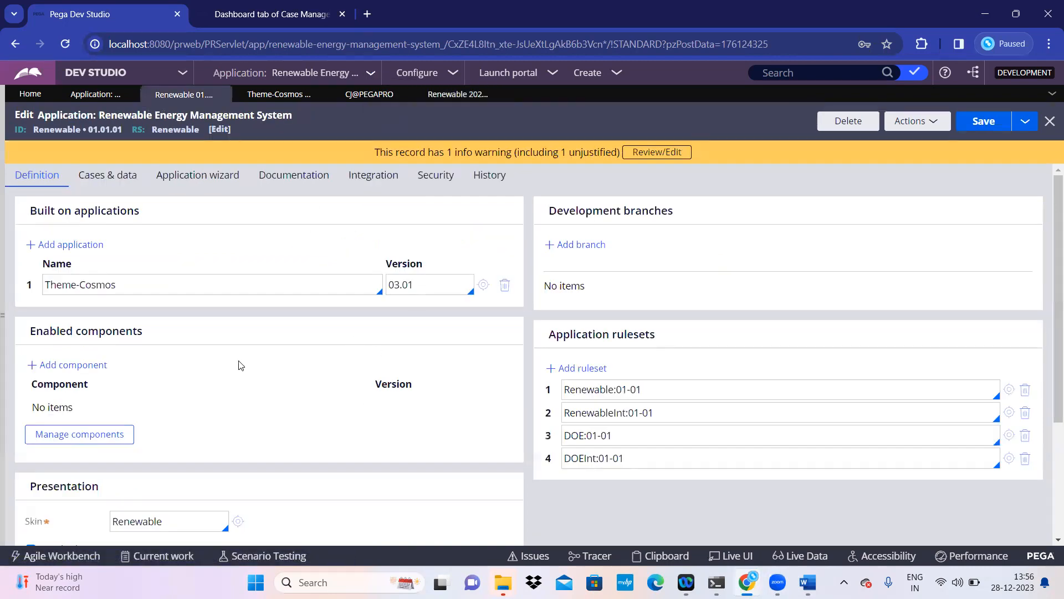
pyautogui.scroll(-3, 238, 365)
pyautogui.scroll(5, 241, 365)
pyautogui.scroll(-5, 244, 367)
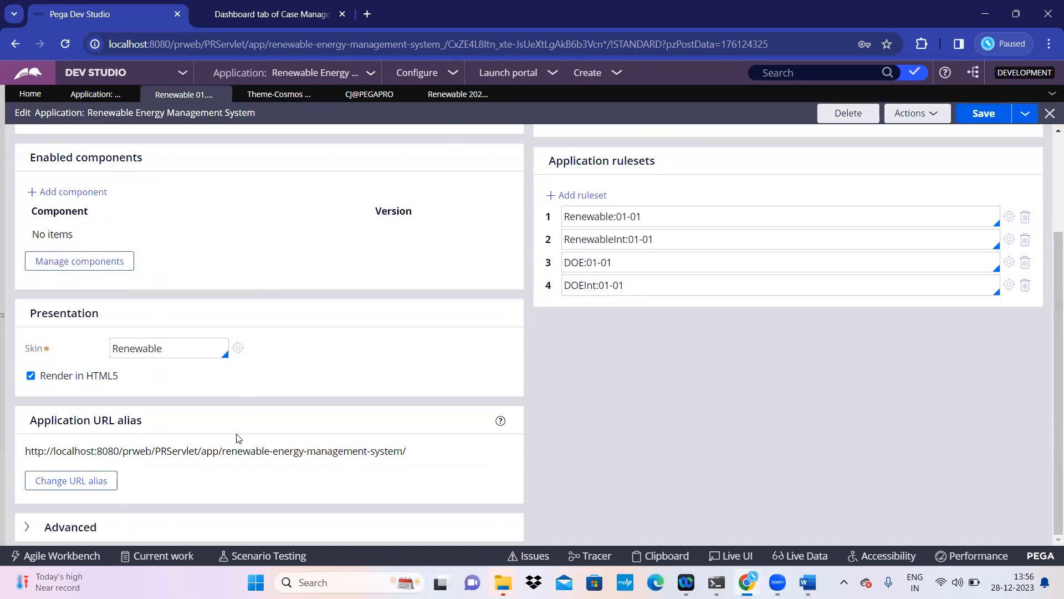
pyautogui.click(28, 527)
pyautogui.scroll(-5, 167, 449)
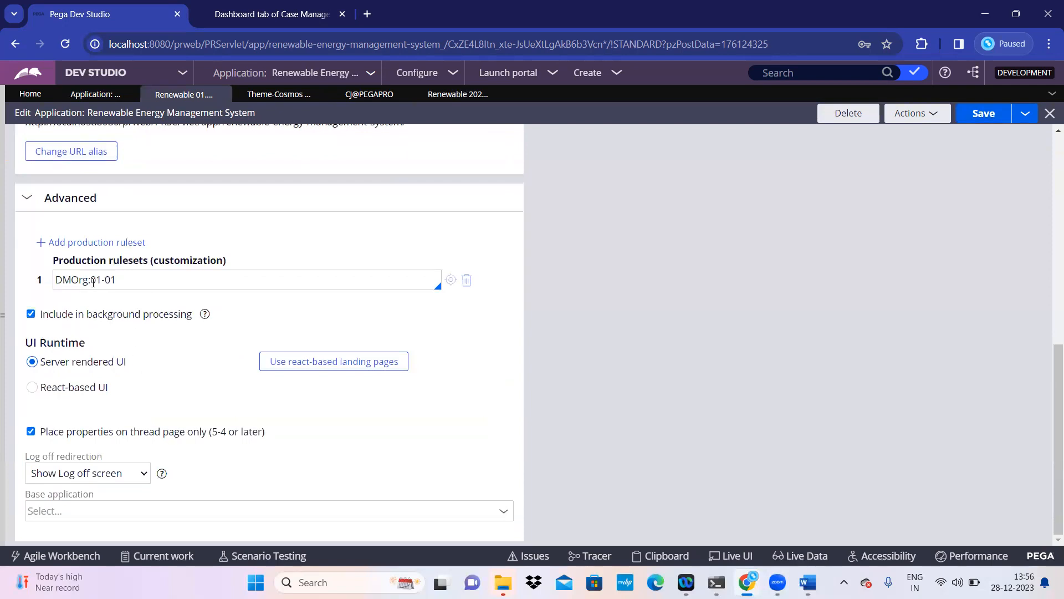
# Step: Return to the Renewable product rule, save it, and preview the product file with the DMOrg ruleset expanded
pyautogui.click(458, 94)
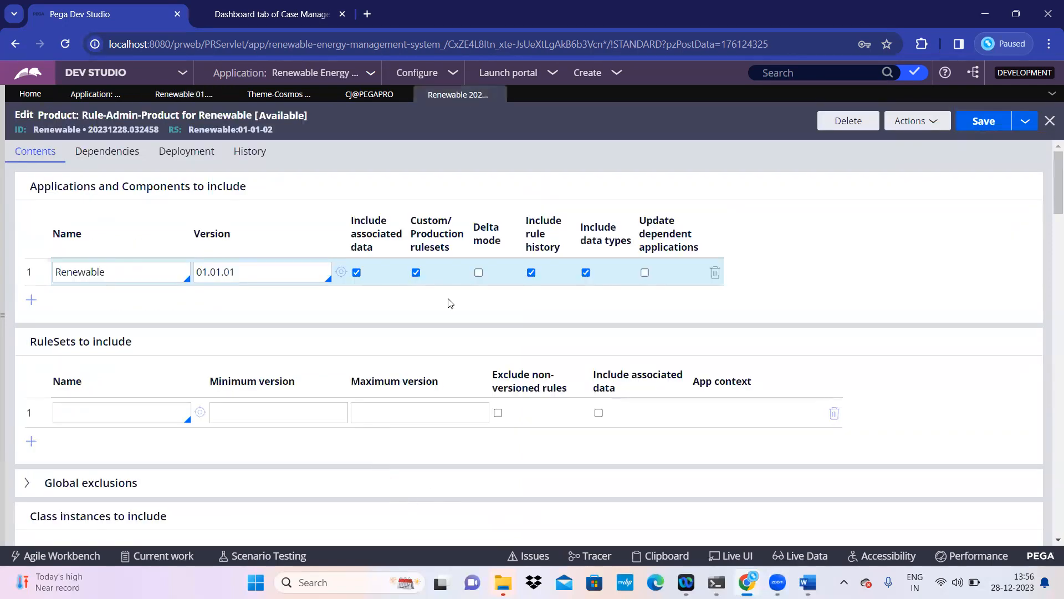
pyautogui.click(970, 128)
pyautogui.scroll(-15, 822, 344)
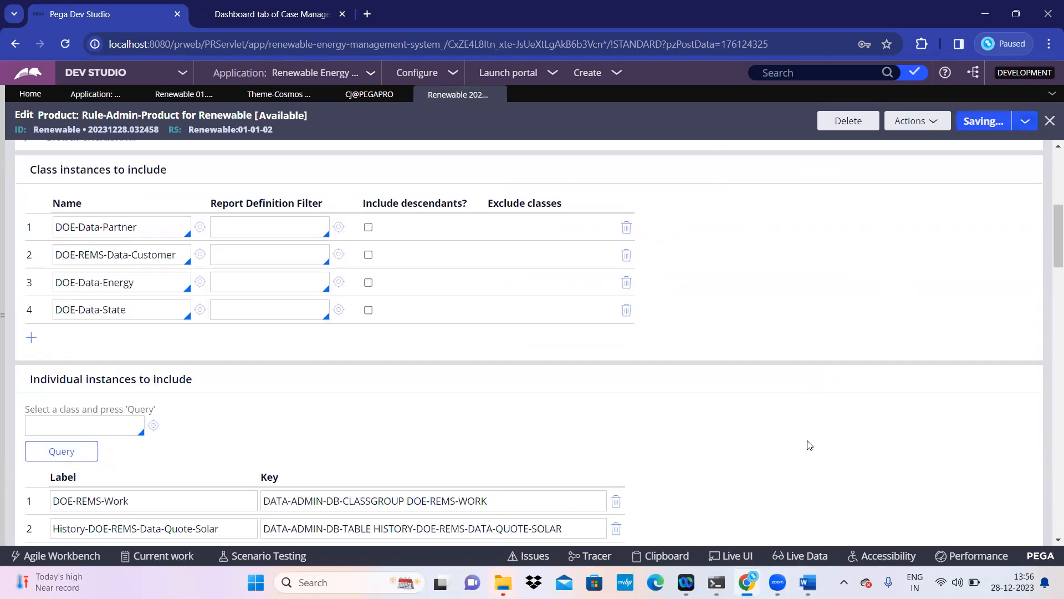
pyautogui.scroll(-12, 802, 480)
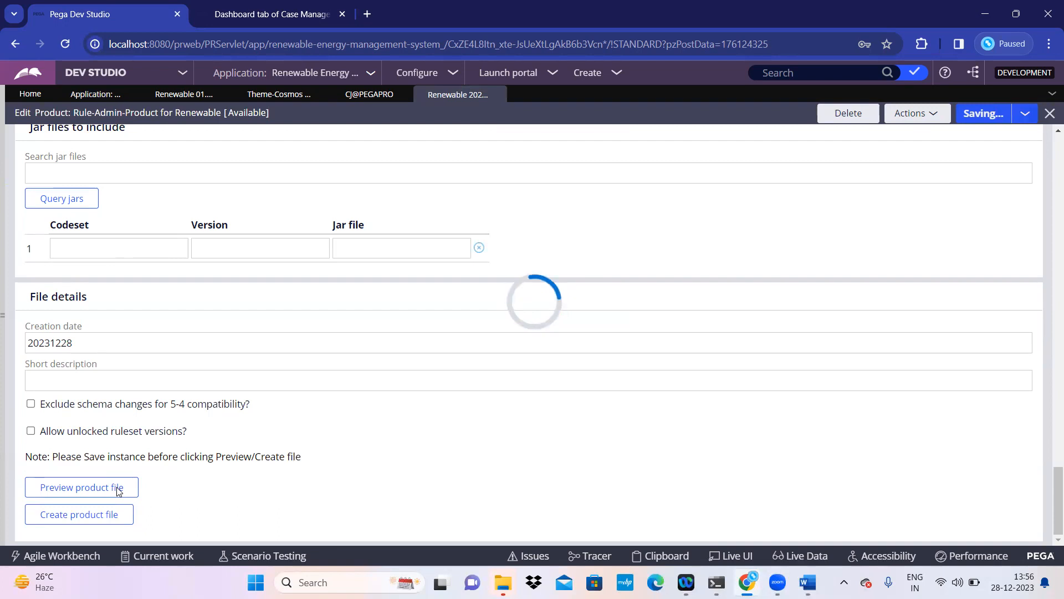
pyautogui.click(118, 492)
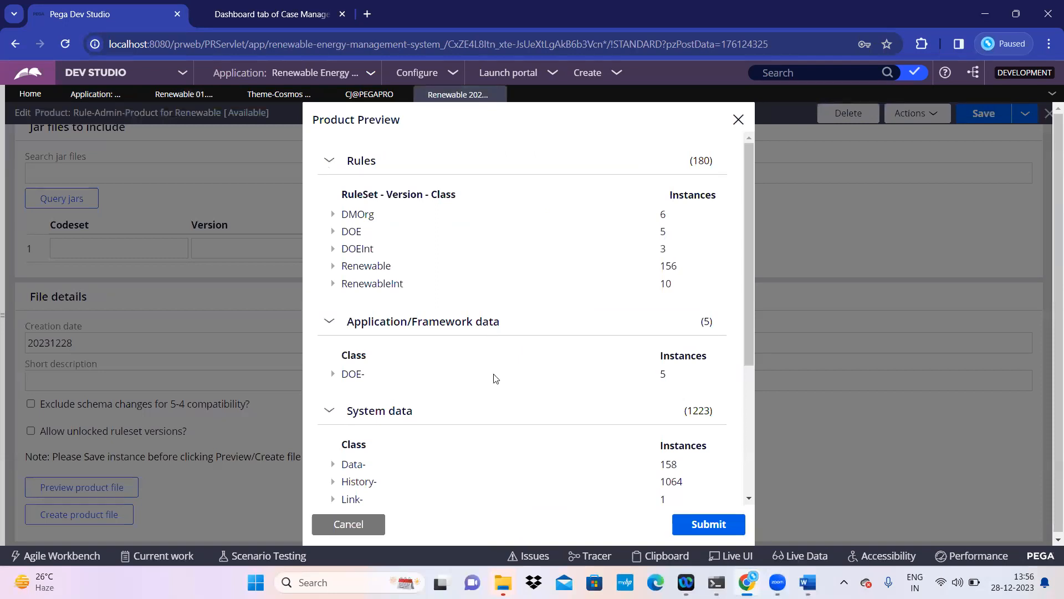
pyautogui.click(333, 220)
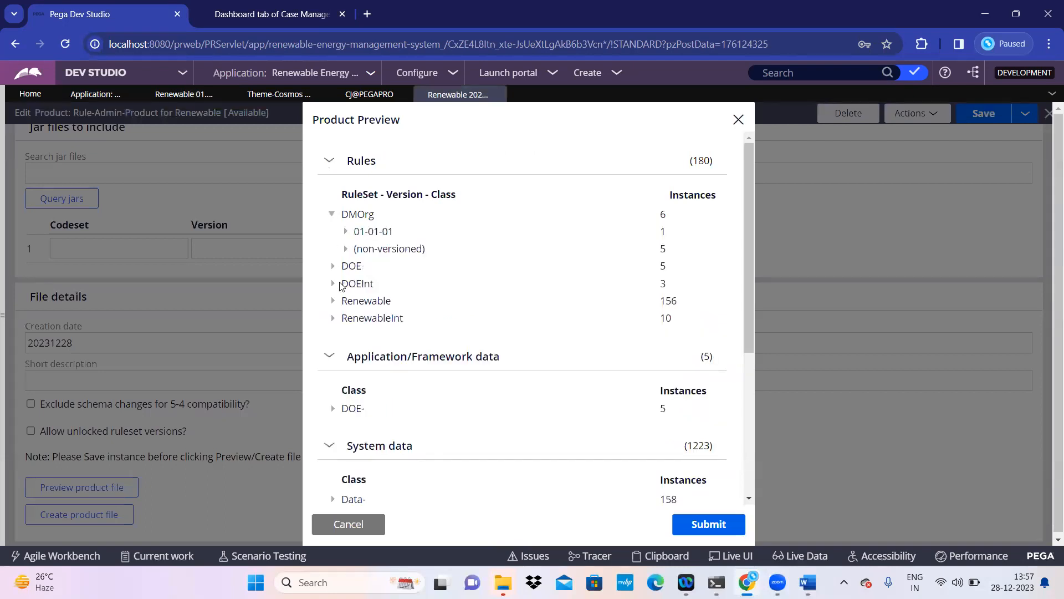
# Step: Examine the application data, system data and schema sections of the product preview, and close the preview
pyautogui.scroll(-3, 449, 344)
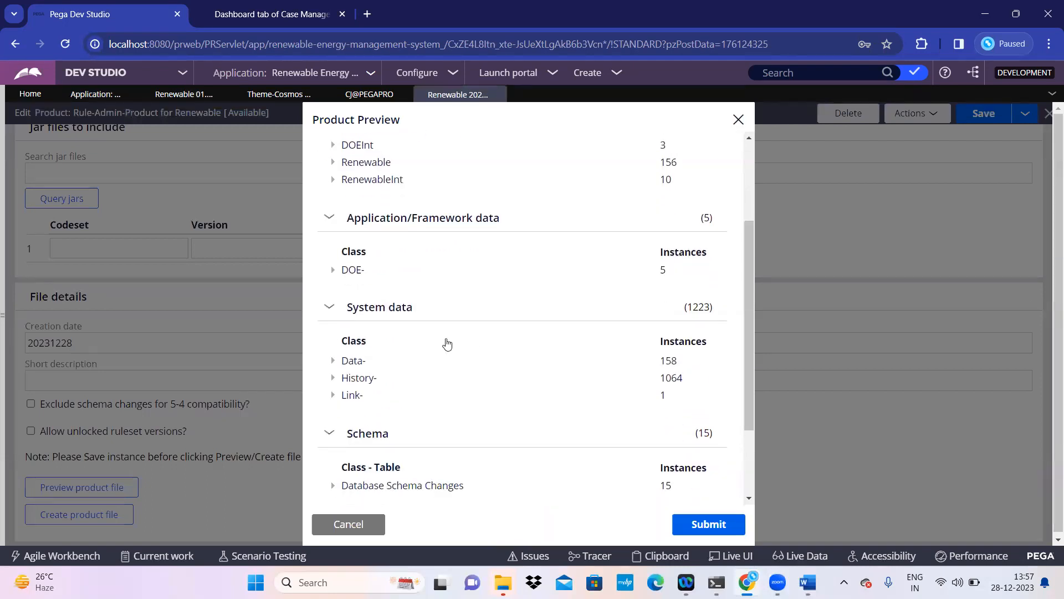
pyautogui.scroll(-2, 446, 345)
pyautogui.click(349, 525)
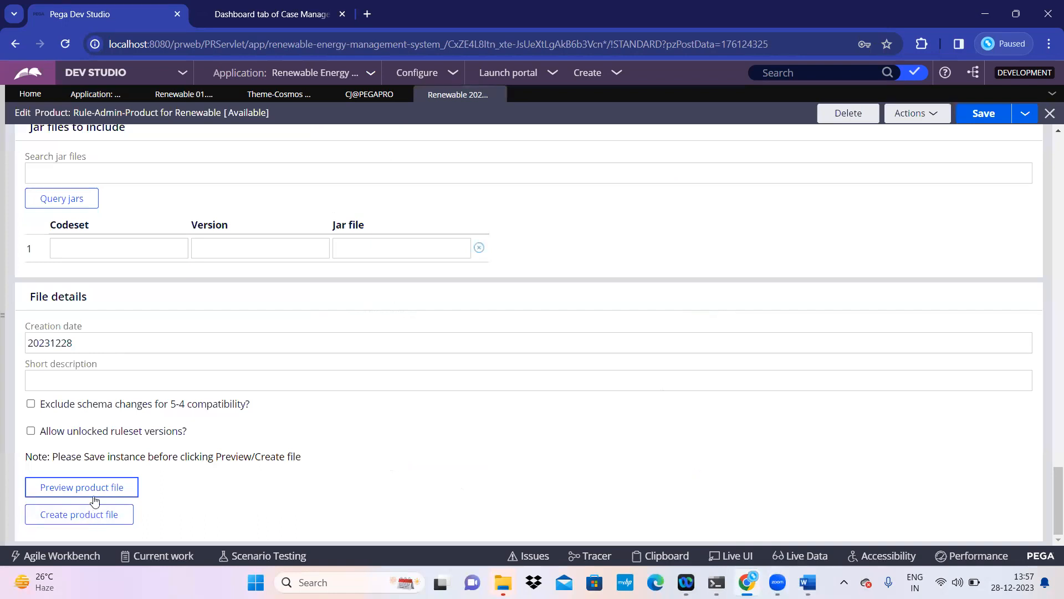
# Step: Try to create a product file named REMS from the Renewable product rule without allowing unlocked ruleset versions
pyautogui.click(267, 385)
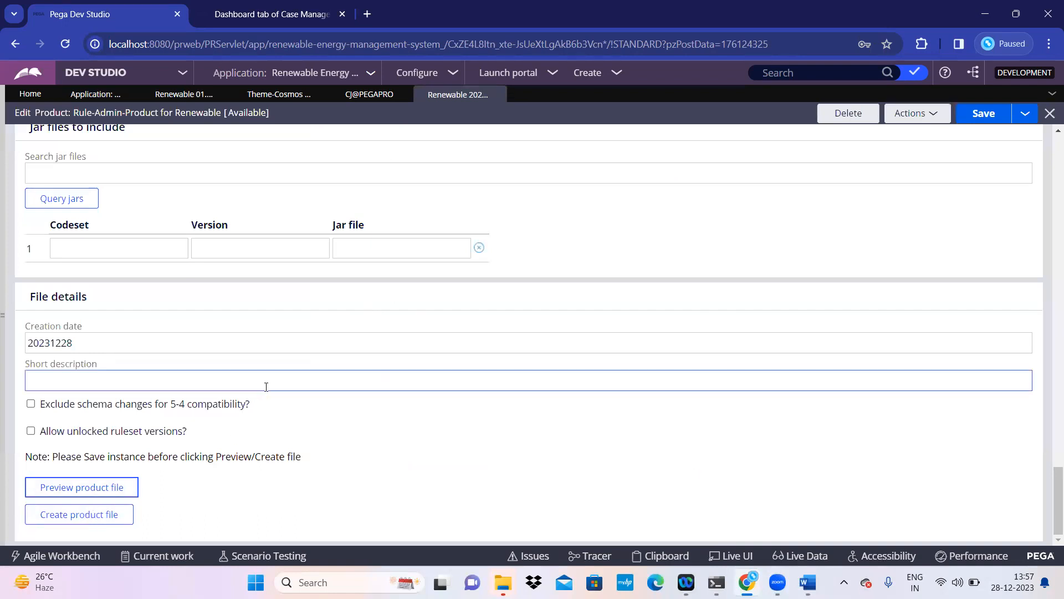
pyautogui.click(104, 516)
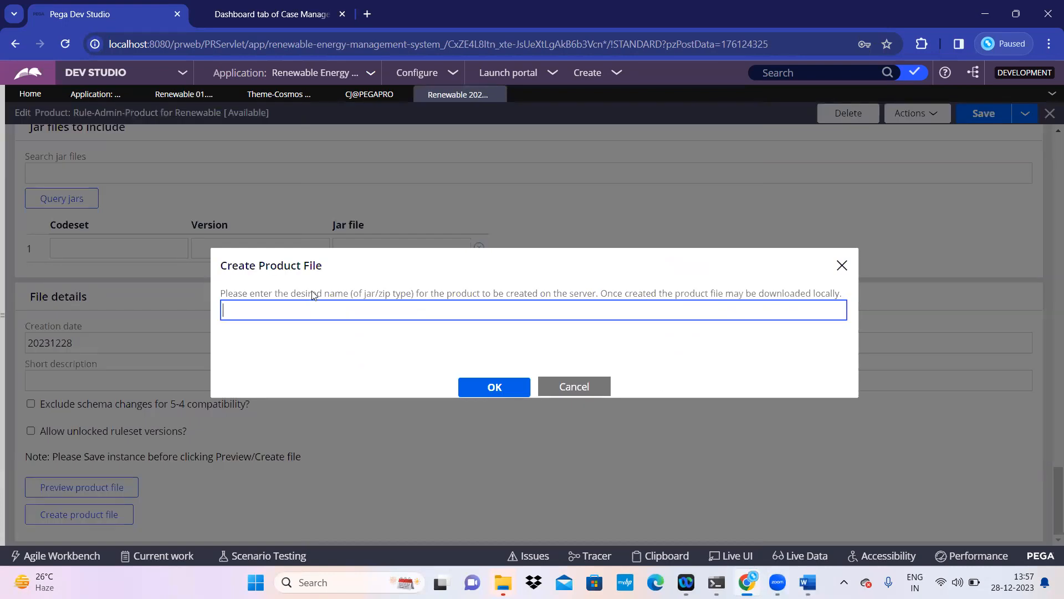
pyautogui.write('REMS')
pyautogui.click(494, 387)
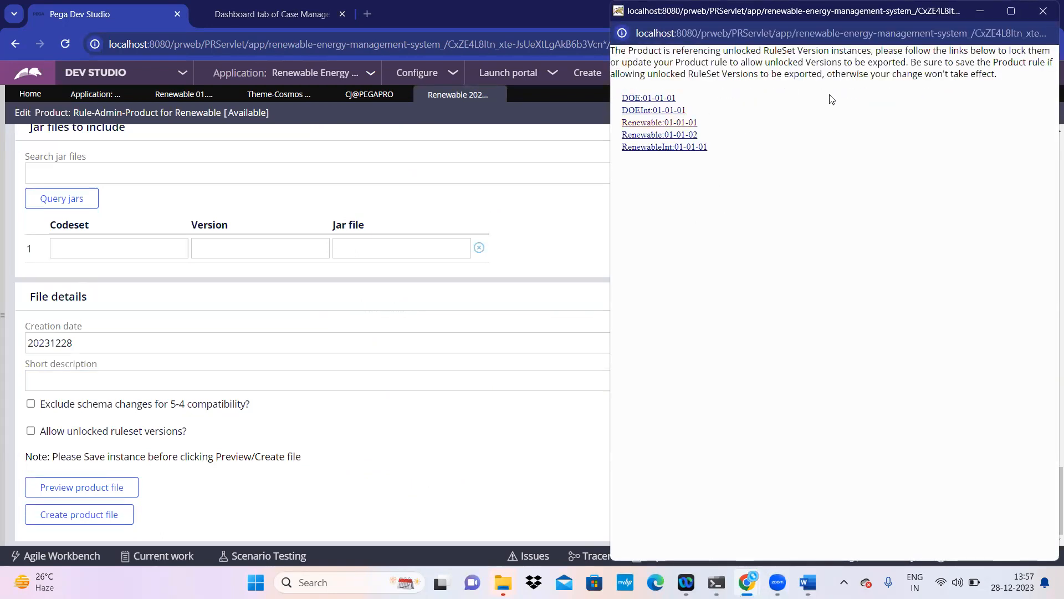
pyautogui.click(1043, 11)
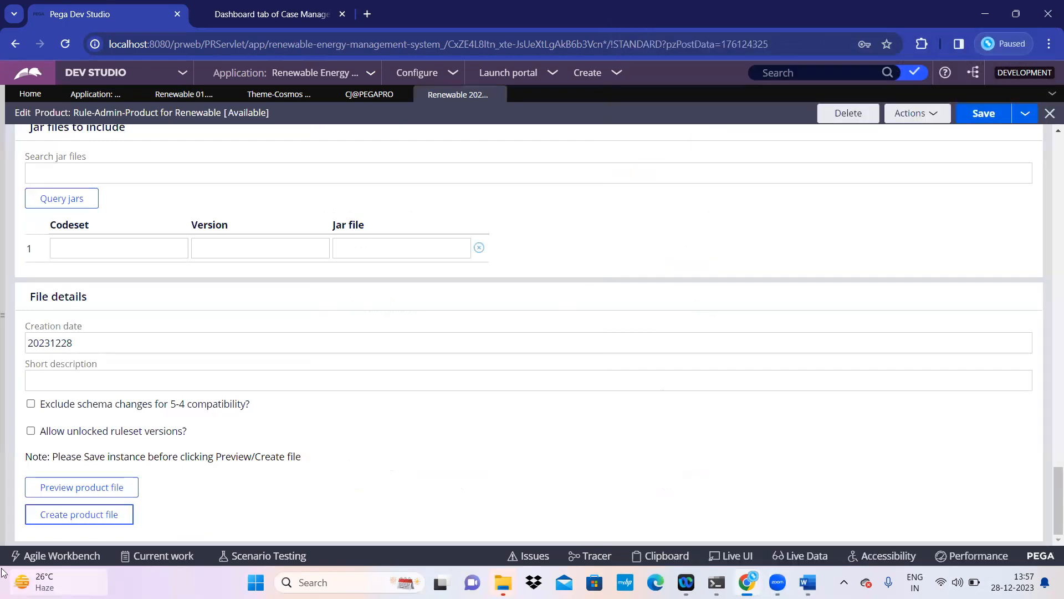
# Step: Create the REMS product file with unlocked ruleset versions allowed, and save the REMS.zip archive locally
pyautogui.click(31, 432)
pyautogui.click(103, 521)
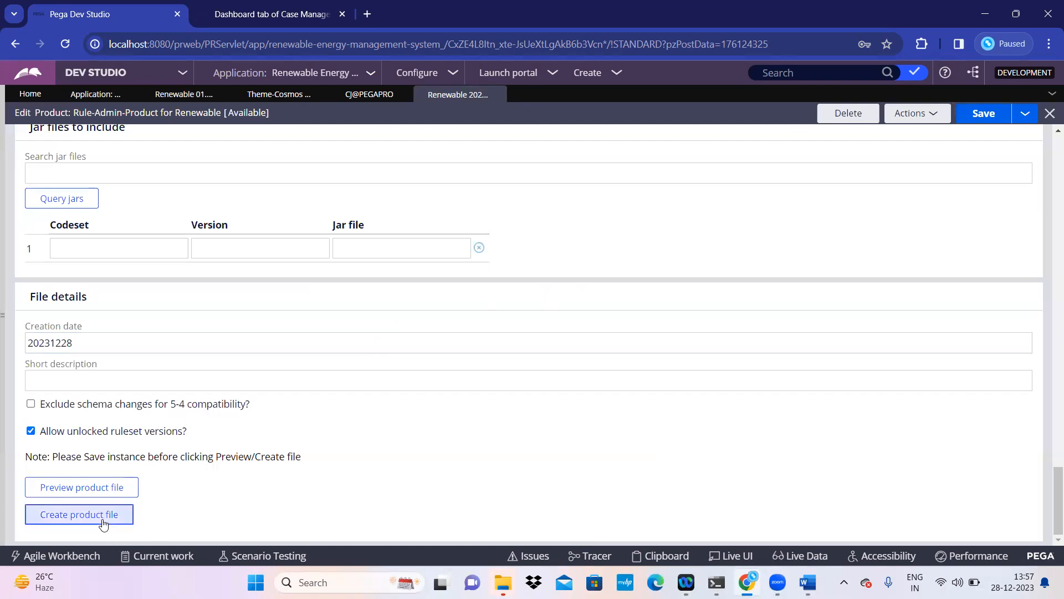
pyautogui.click(482, 392)
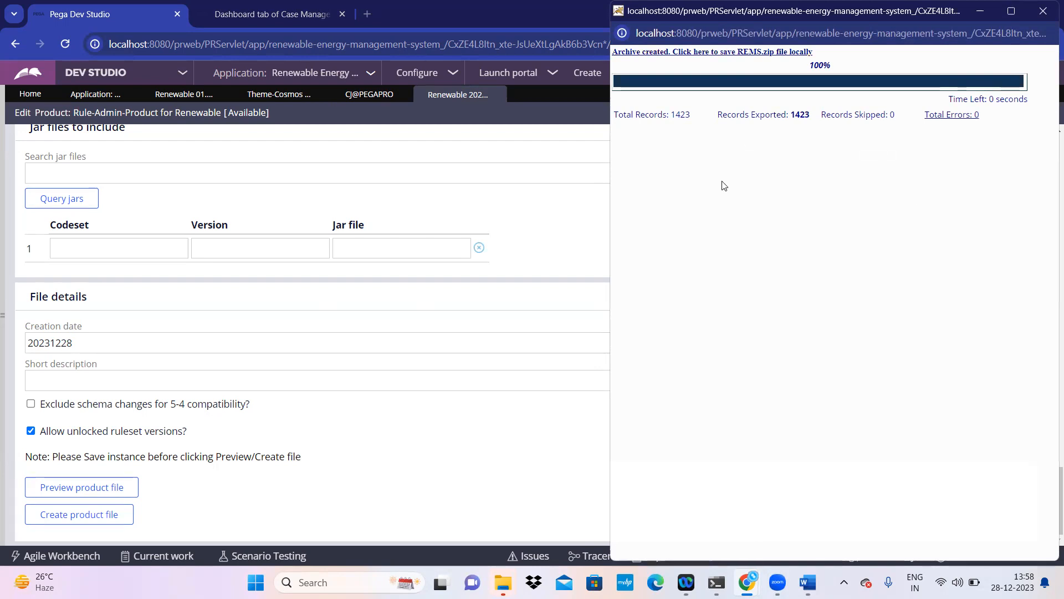
pyautogui.click(730, 52)
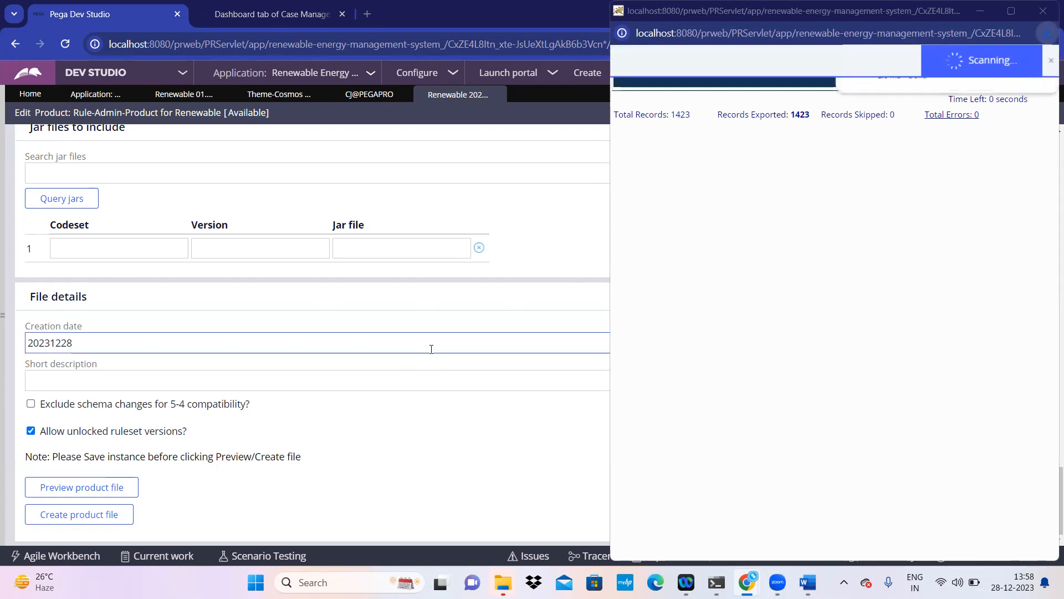
pyautogui.click(419, 372)
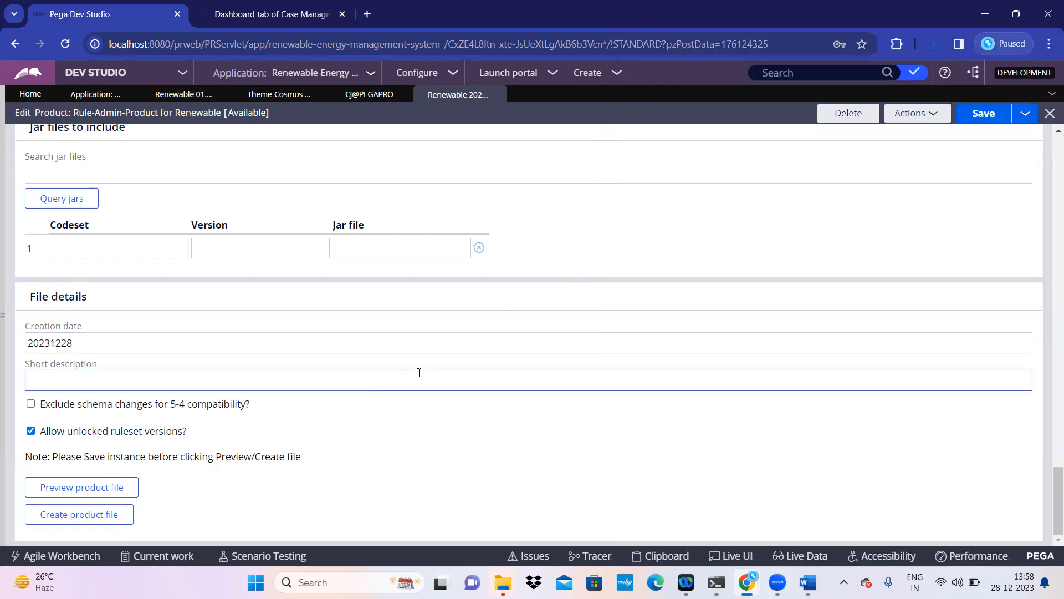